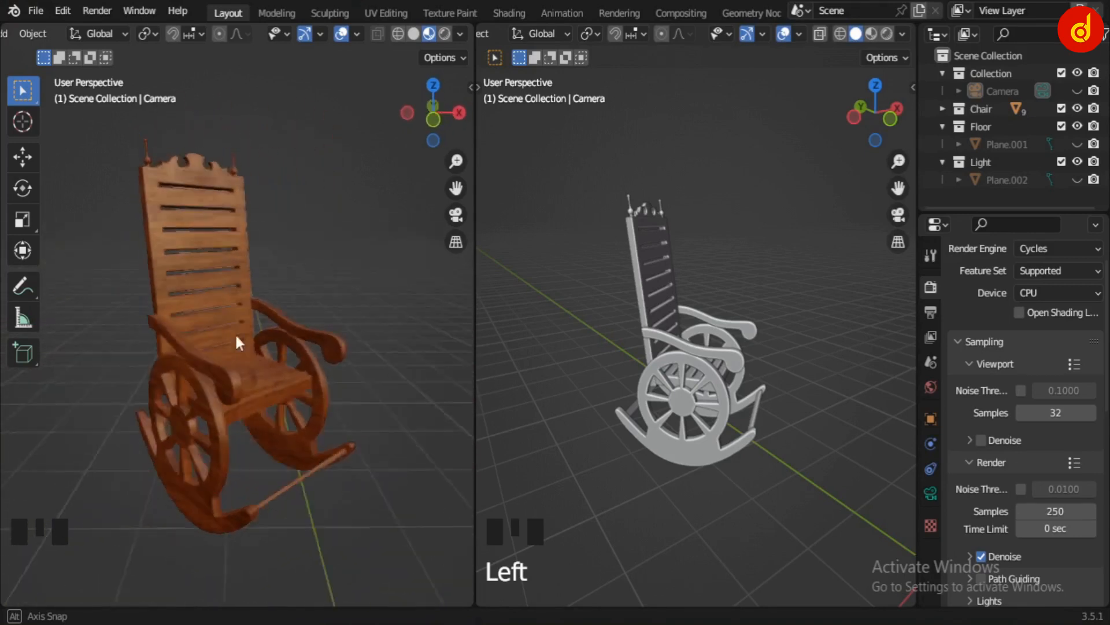
Switch the textured chair view to solid shading and unhide the floor backdrop Plane.001.
{"action": "left_click", "coordinate": [413, 35]}
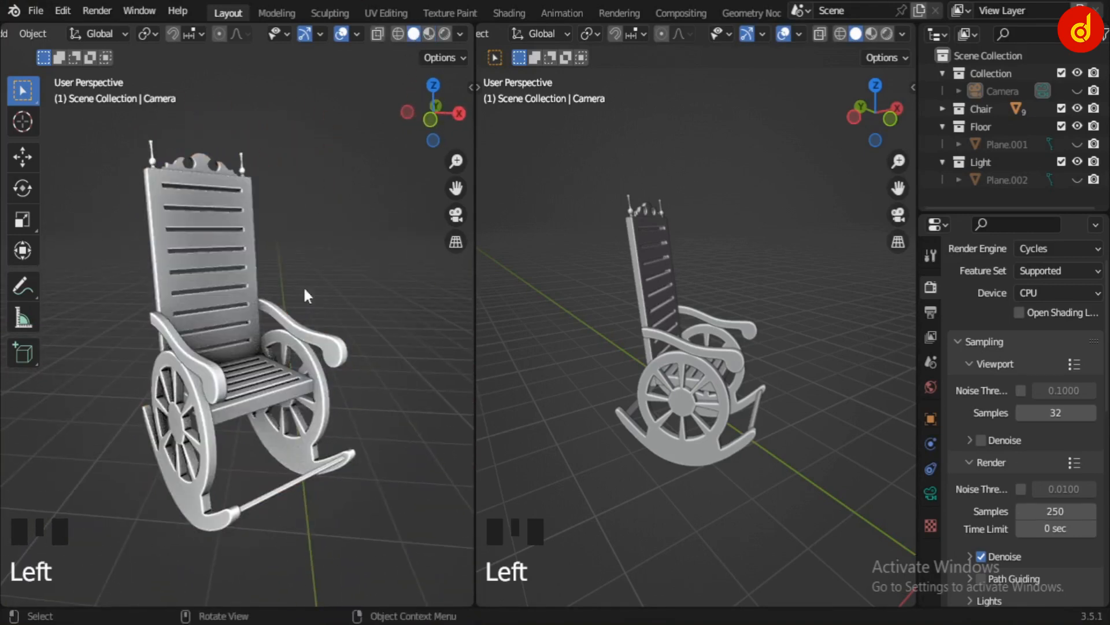
{"action": "scroll", "coordinate": [286, 314], "scroll_direction": "down", "scroll_amount": 7}
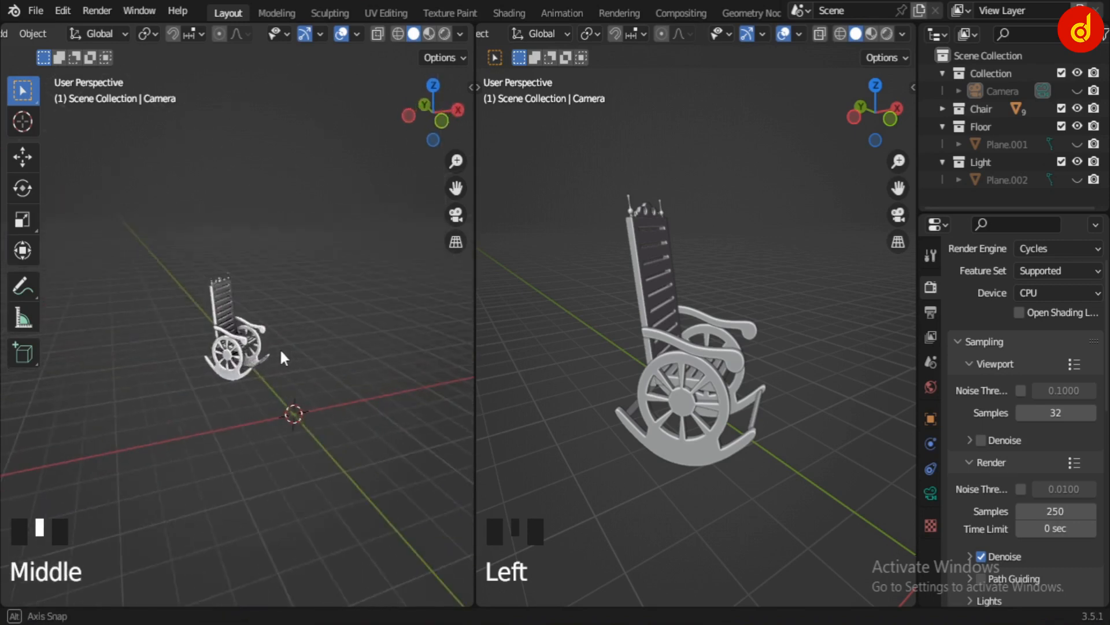
{"action": "left_click", "coordinate": [1077, 144]}
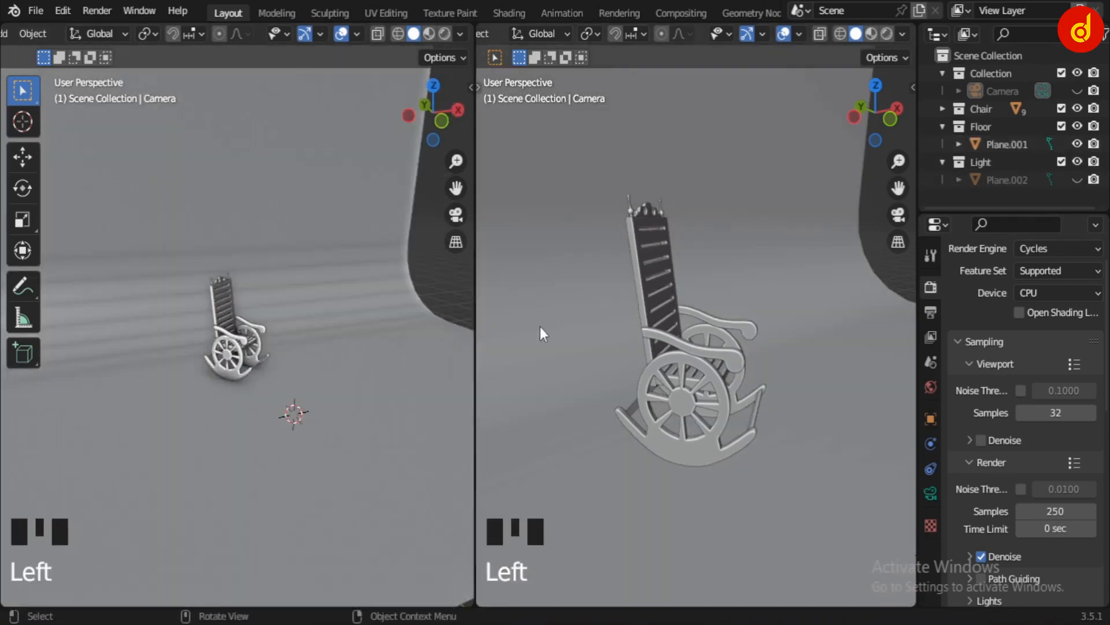
{"action": "scroll", "coordinate": [303, 361], "scroll_direction": "down", "scroll_amount": 6}
{"action": "middle_click_drag", "start_coordinate": [265, 381], "coordinate": [176, 364]}
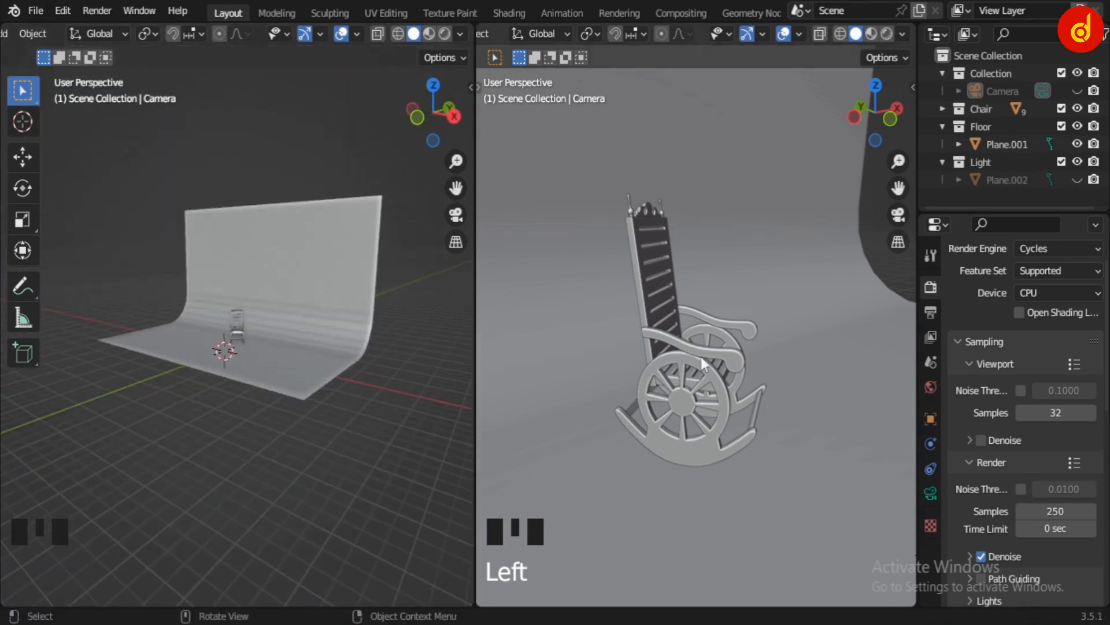
{"action": "scroll", "coordinate": [767, 338], "scroll_direction": "down", "scroll_amount": 7}
{"action": "scroll", "coordinate": [752, 341], "scroll_direction": "down", "scroll_amount": 4}
{"action": "scroll", "coordinate": [743, 350], "scroll_direction": "up", "scroll_amount": 2}
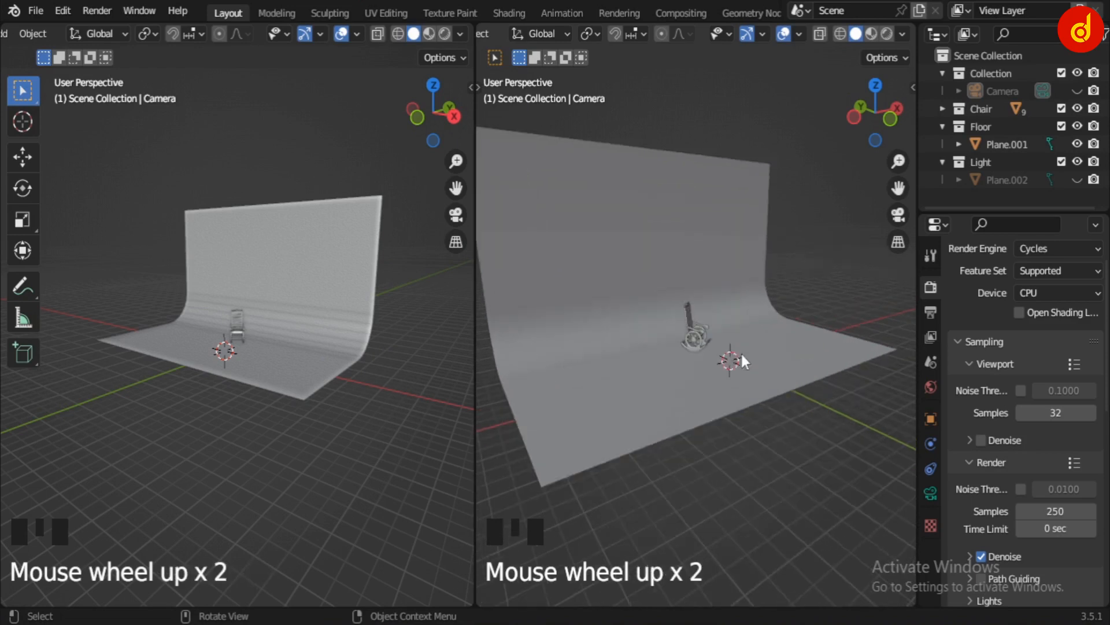
Enlarge the first 3D viewport and switch its shading to Material Preview.
{"action": "left_click_drag", "start_coordinate": [470, 400], "coordinate": [687, 397]}
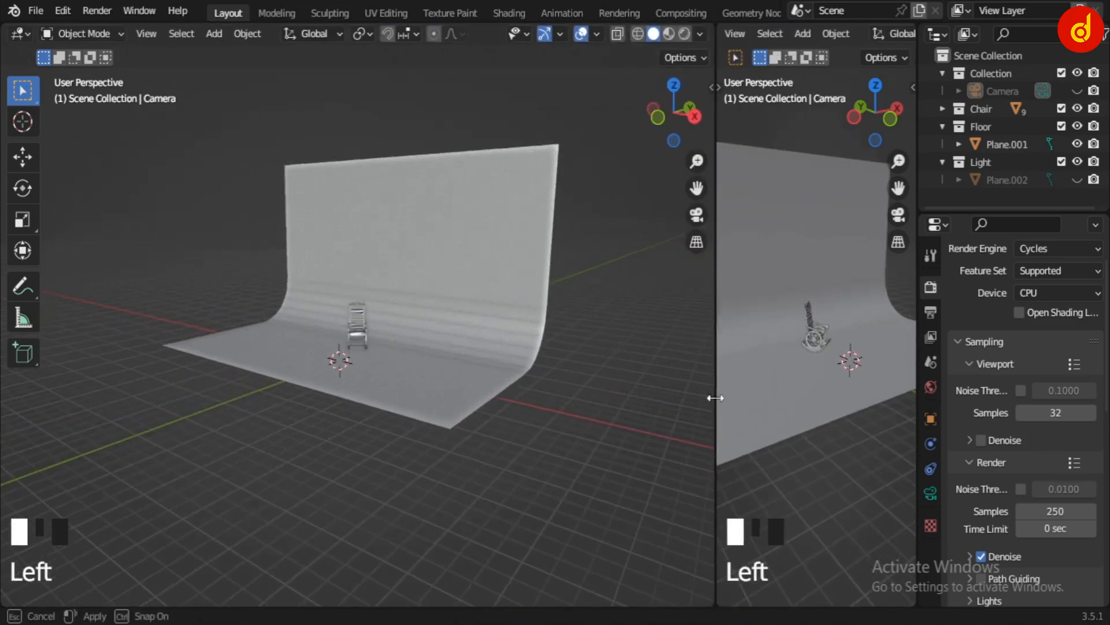
{"action": "middle_click_drag", "start_coordinate": [343, 405], "coordinate": [473, 399]}
{"action": "scroll", "coordinate": [473, 398], "scroll_direction": "up", "scroll_amount": 2}
{"action": "scroll", "coordinate": [495, 396], "scroll_direction": "down", "scroll_amount": 1}
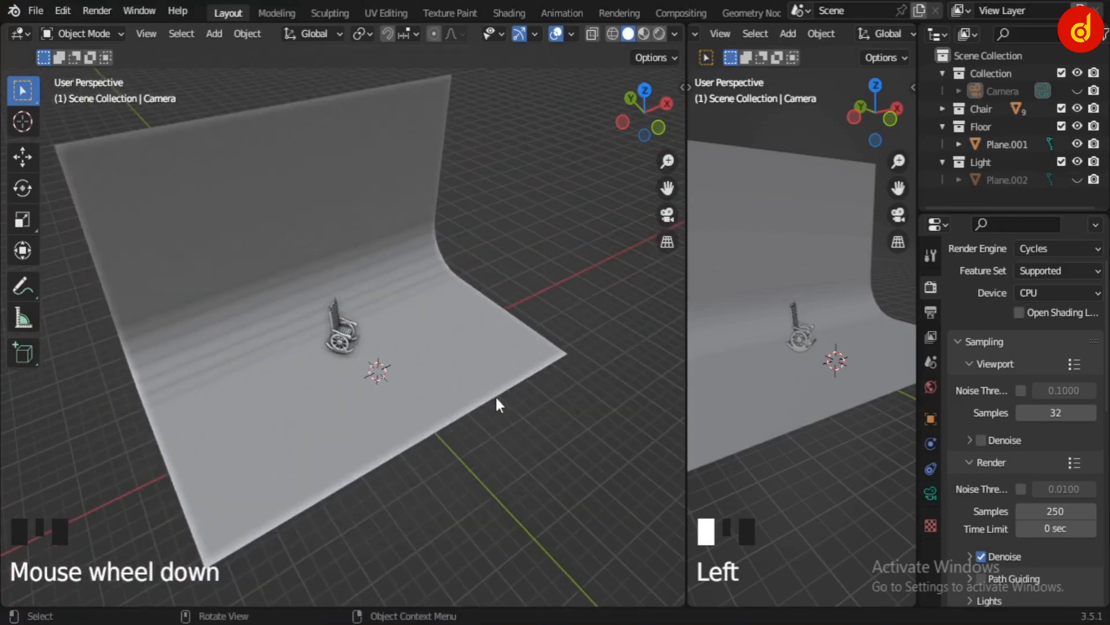
{"action": "left_click", "coordinate": [643, 33]}
Select the curved backdrop and examine the settings of its Floor material.
{"action": "left_click", "coordinate": [370, 132]}
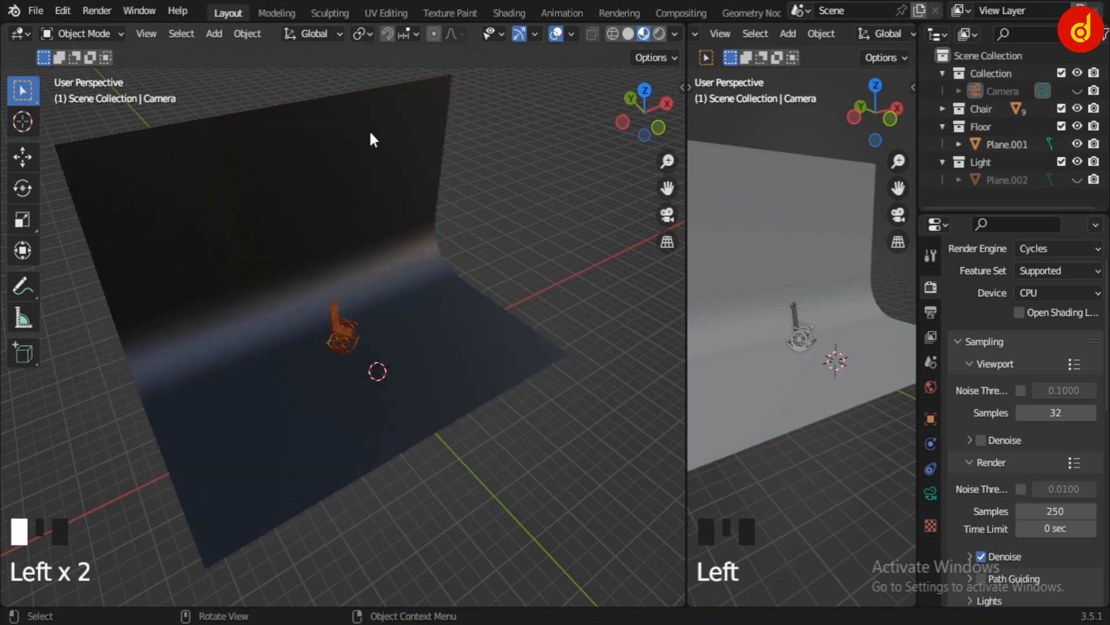
{"action": "left_click_drag", "start_coordinate": [967, 214], "coordinate": [967, 200]}
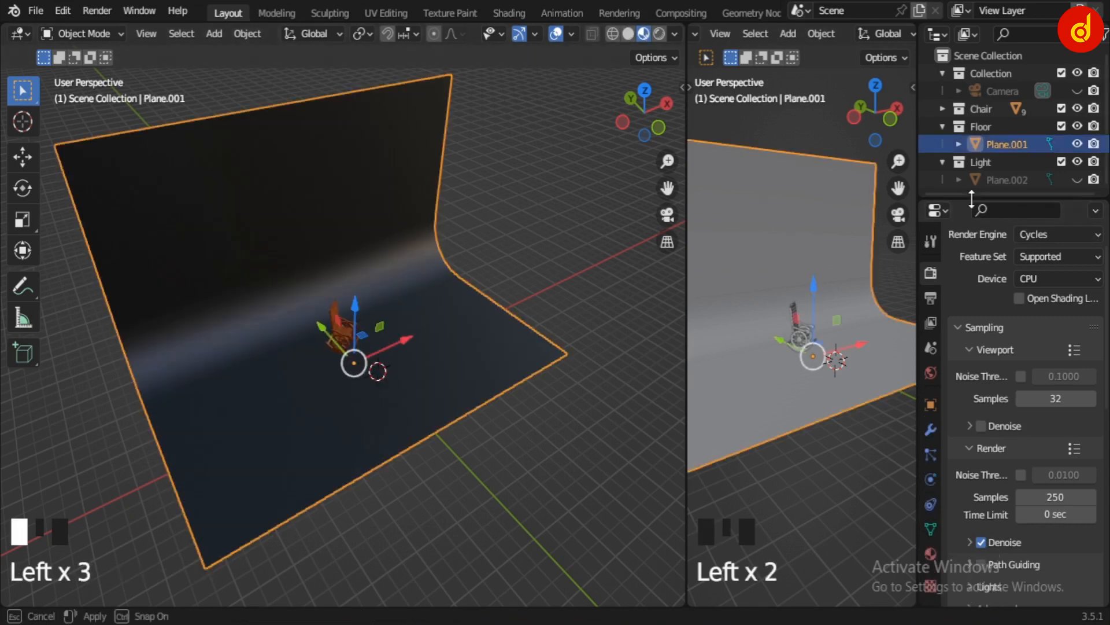
{"action": "scroll", "coordinate": [931, 552], "scroll_direction": "down", "scroll_amount": 2}
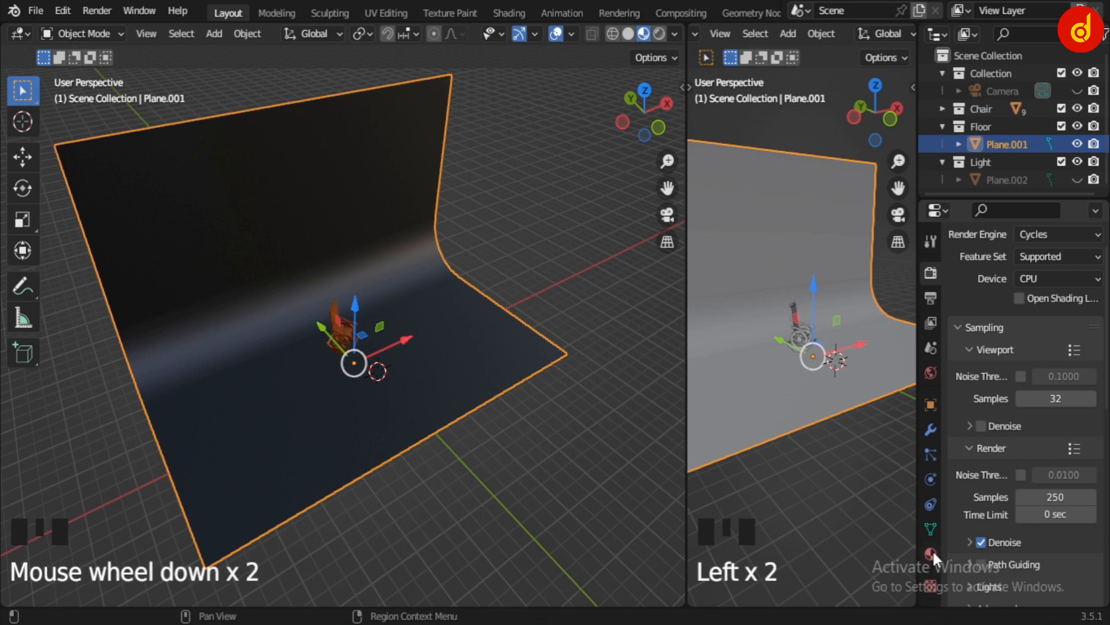
{"action": "left_click", "coordinate": [931, 552]}
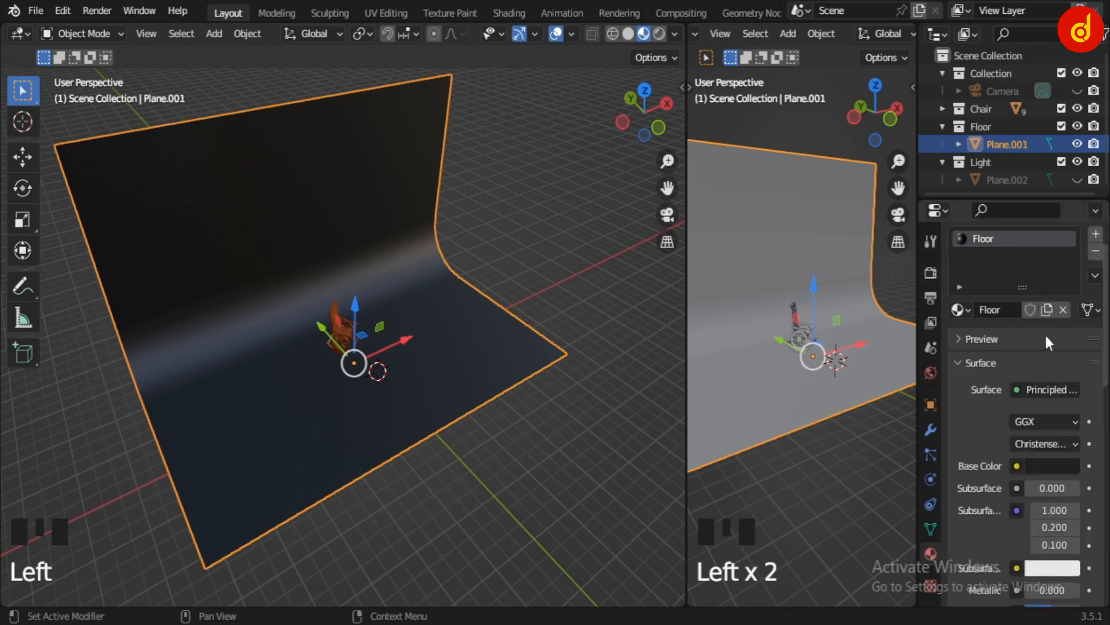
{"action": "mouse_move", "coordinate": [1104, 306]}
{"action": "left_mouse_down"}
{"action": "mouse_move", "coordinate": [1105, 487]}
{"action": "mouse_move", "coordinate": [1106, 292]}
{"action": "left_mouse_up"}
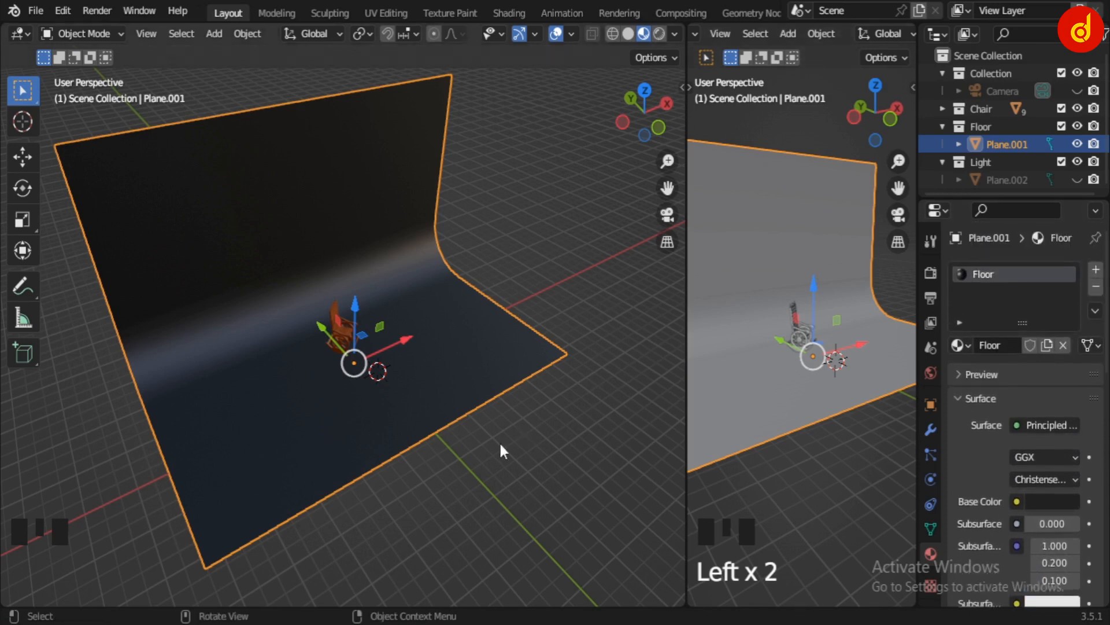
{"action": "middle_click_drag", "start_coordinate": [499, 441], "coordinate": [367, 495]}
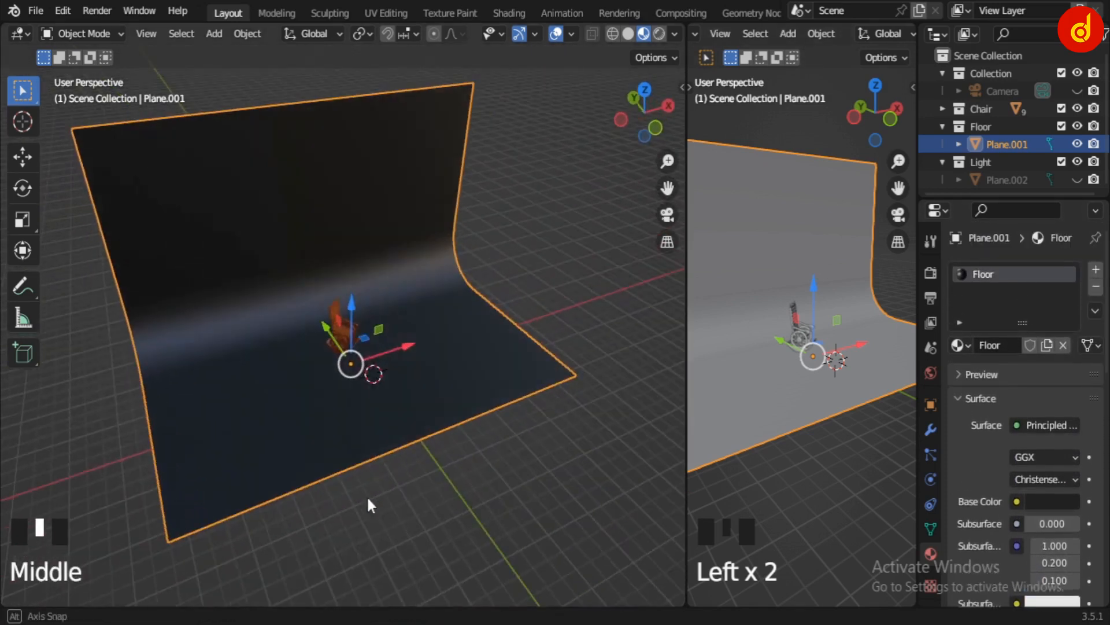
{"action": "left_click", "coordinate": [574, 486]}
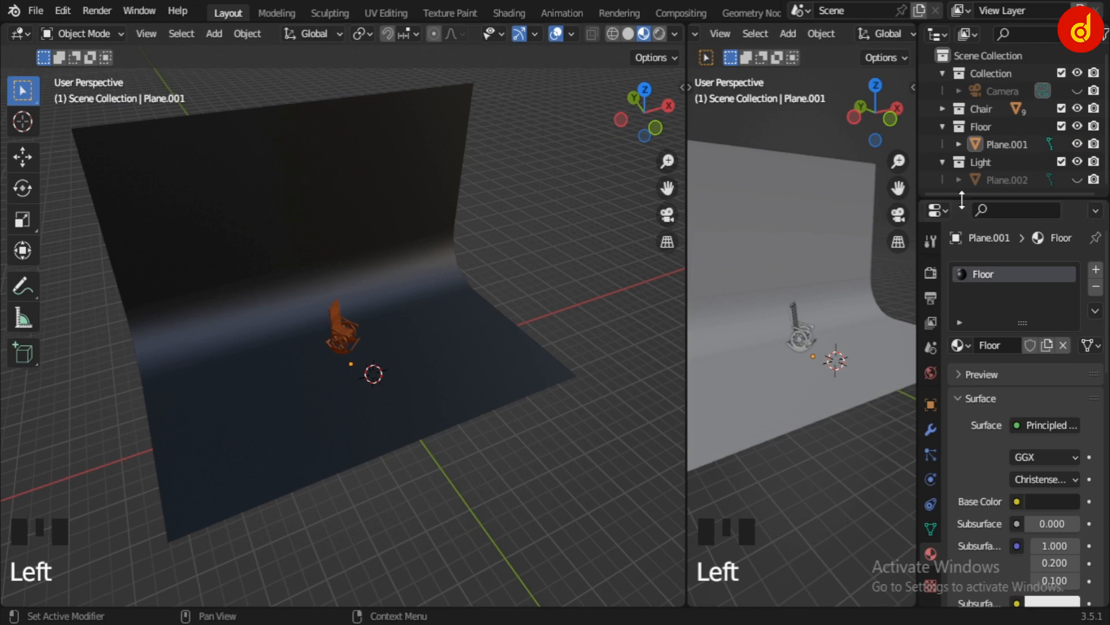
Even out the widths of the two 3D viewports and unhide the camera.
{"action": "left_click_drag", "start_coordinate": [962, 200], "coordinate": [961, 206]}
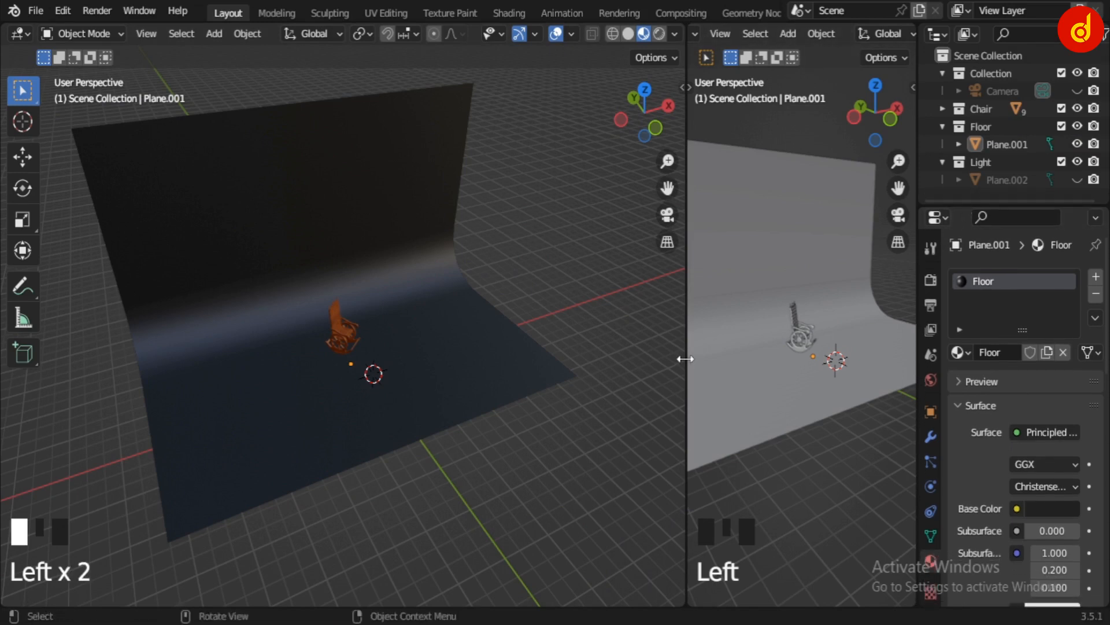
{"action": "left_click_drag", "start_coordinate": [686, 359], "coordinate": [487, 359]}
{"action": "left_click", "coordinate": [1077, 91]}
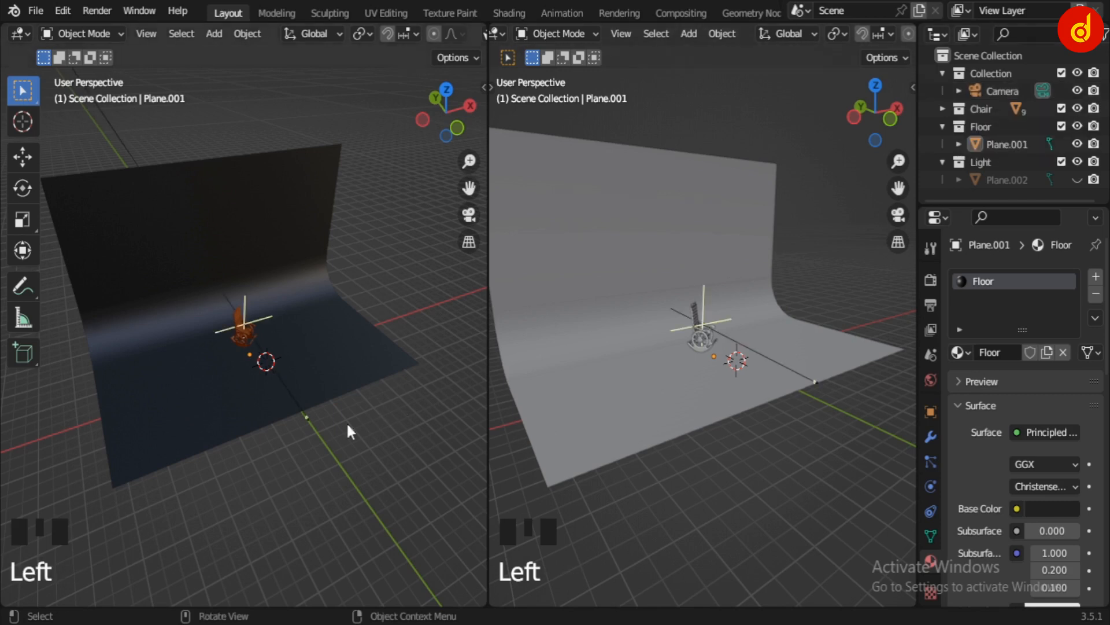
Select the camera in front of the backdrop and inspect its placement relative to the chair.
{"action": "middle_click_drag", "start_coordinate": [349, 430], "coordinate": [305, 451]}
{"action": "left_click", "coordinate": [324, 403]}
{"action": "scroll", "coordinate": [344, 467], "scroll_direction": "up", "scroll_amount": 2}
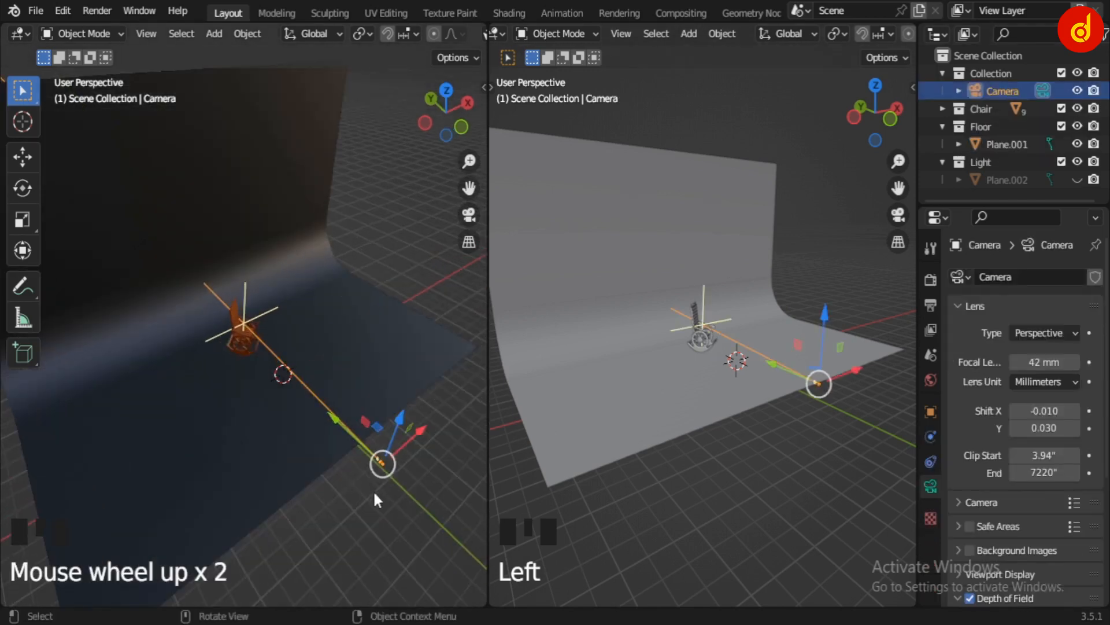
{"action": "scroll", "coordinate": [379, 500], "scroll_direction": "down", "scroll_amount": 2}
{"action": "middle_click_drag", "start_coordinate": [384, 508], "coordinate": [353, 464]}
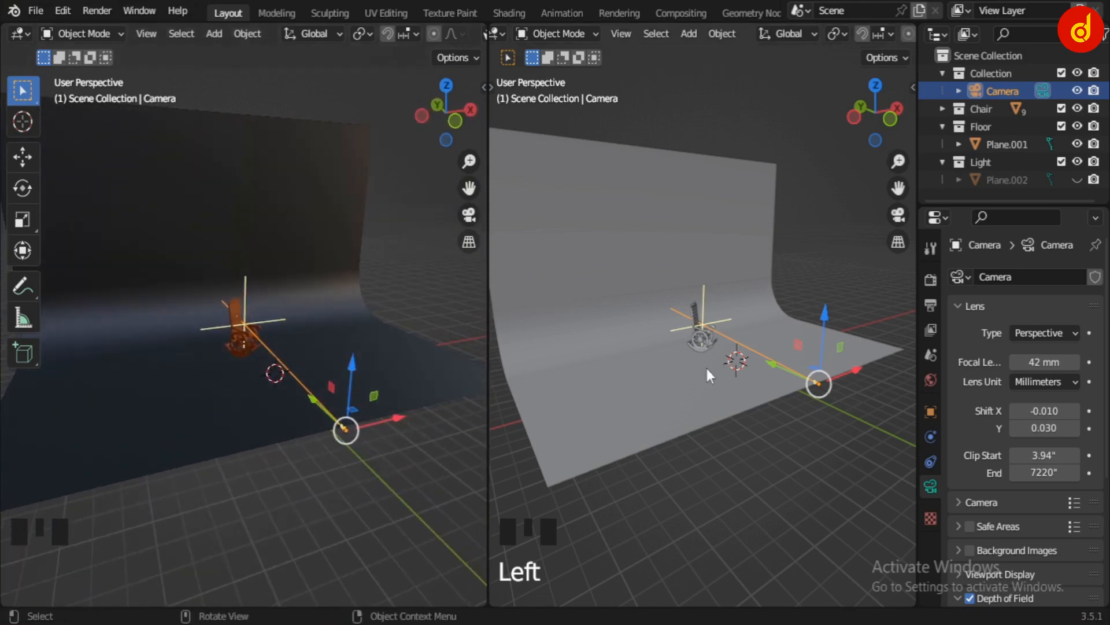
Show the second viewport through the camera with the chair in close view.
{"action": "key", "text": "KP_0"}
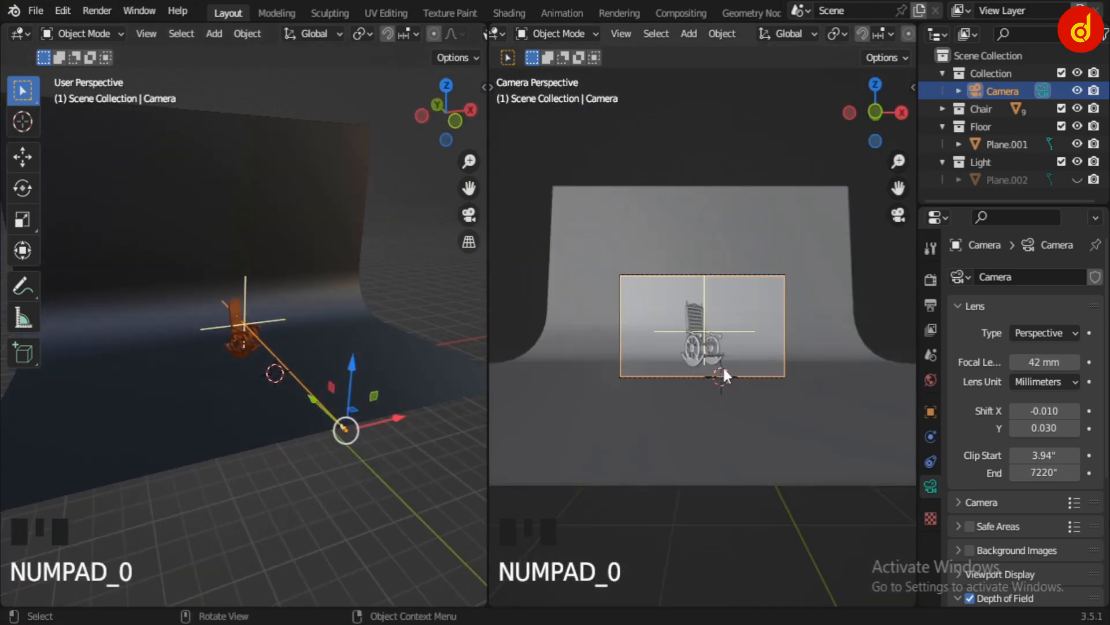
{"action": "scroll", "coordinate": [726, 367], "scroll_direction": "up", "scroll_amount": 4}
{"action": "scroll", "coordinate": [728, 369], "scroll_direction": "up", "scroll_amount": 1}
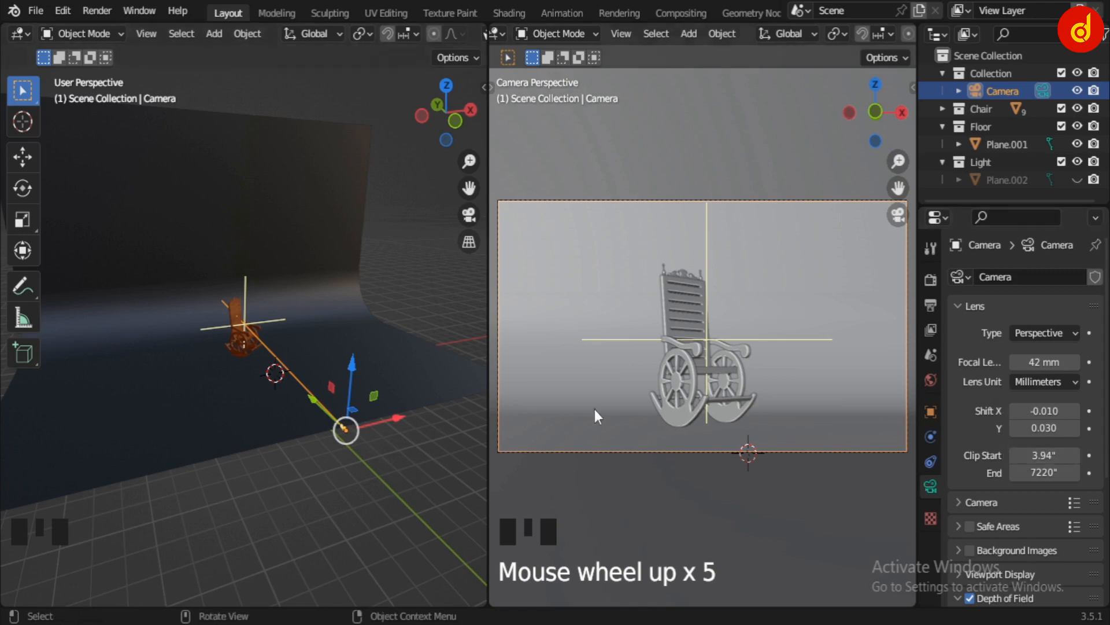
{"action": "scroll", "coordinate": [733, 386], "scroll_direction": "up", "scroll_amount": 5}
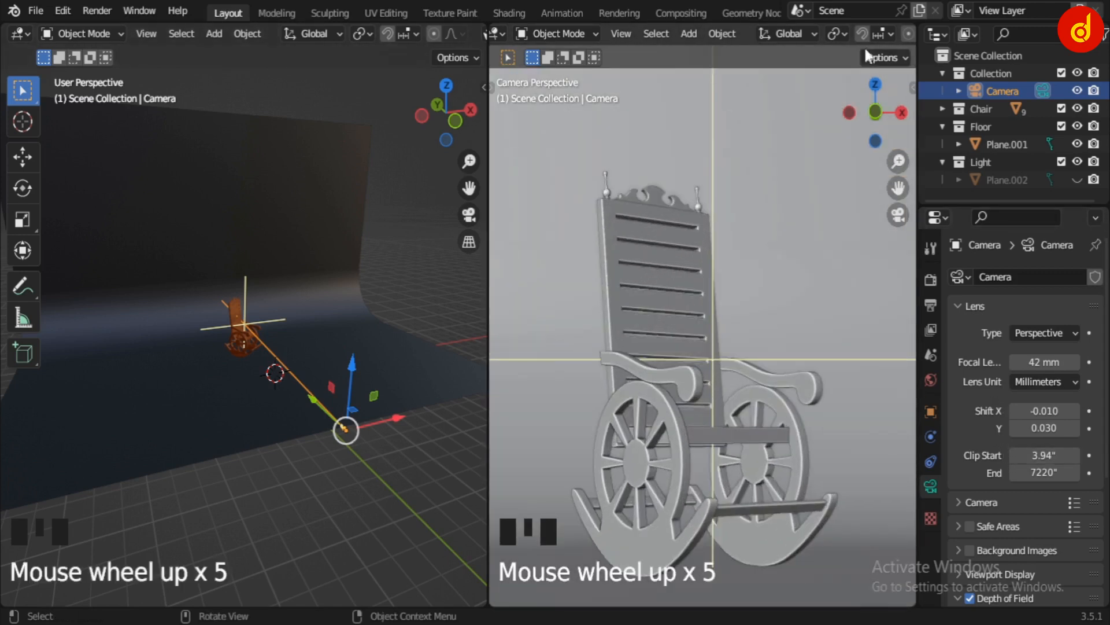
Hide the gizmos and overlays in the camera viewport.
{"action": "scroll", "coordinate": [867, 32], "scroll_direction": "down", "scroll_amount": 7}
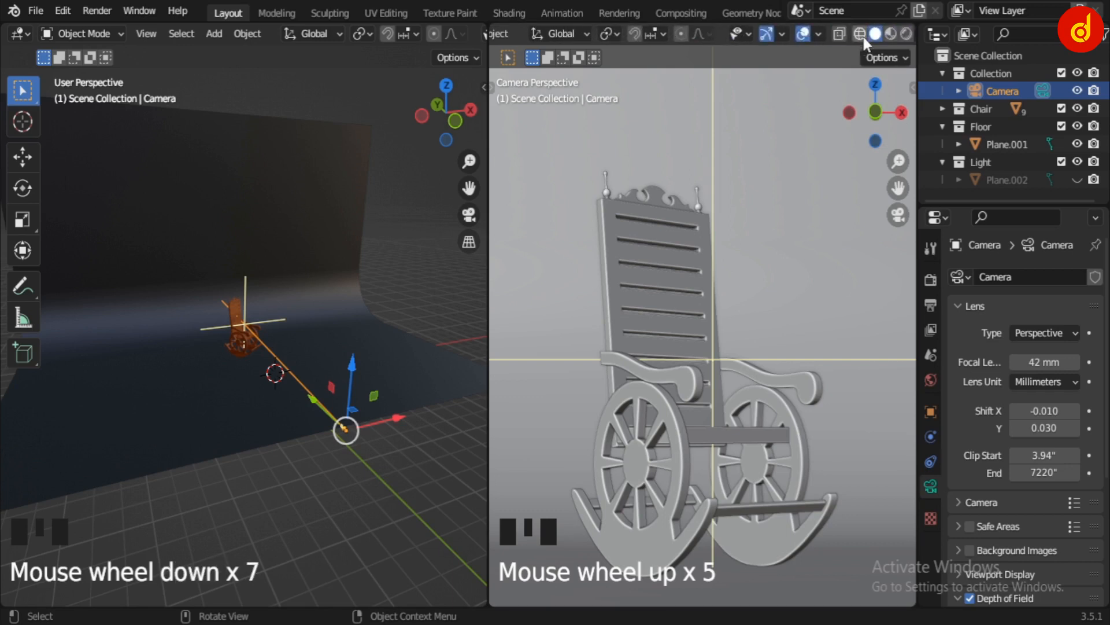
{"action": "left_click", "coordinate": [763, 33]}
{"action": "left_click", "coordinate": [804, 34]}
{"action": "scroll", "coordinate": [859, 35], "scroll_direction": "down", "scroll_amount": 5}
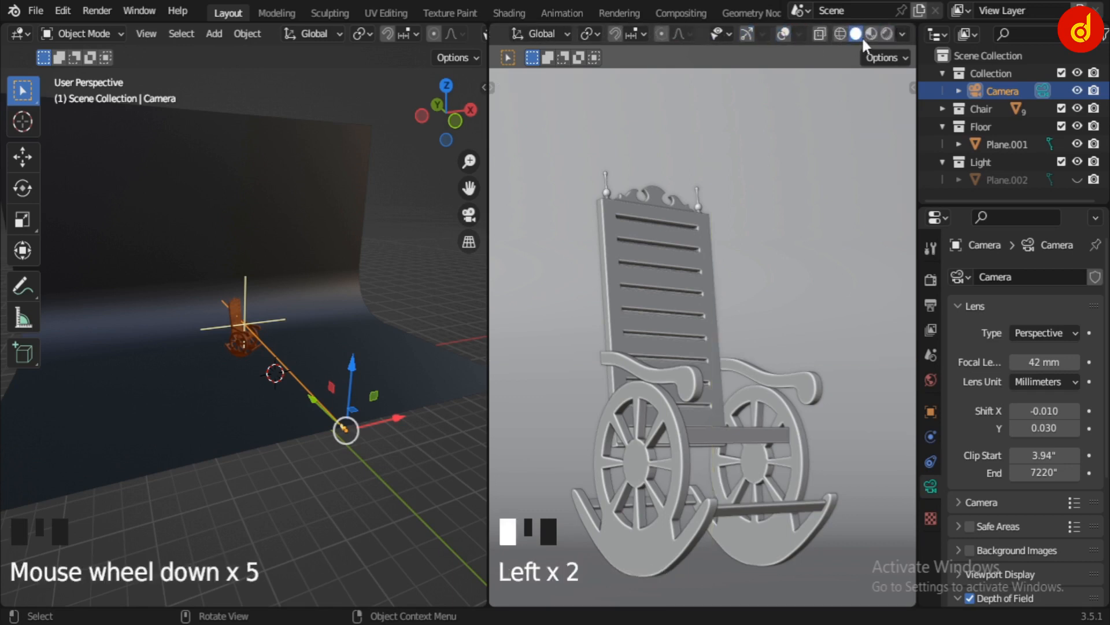
Toggle Depth of Field off and on again in the camera viewport's shading options.
{"action": "left_click", "coordinate": [902, 33]}
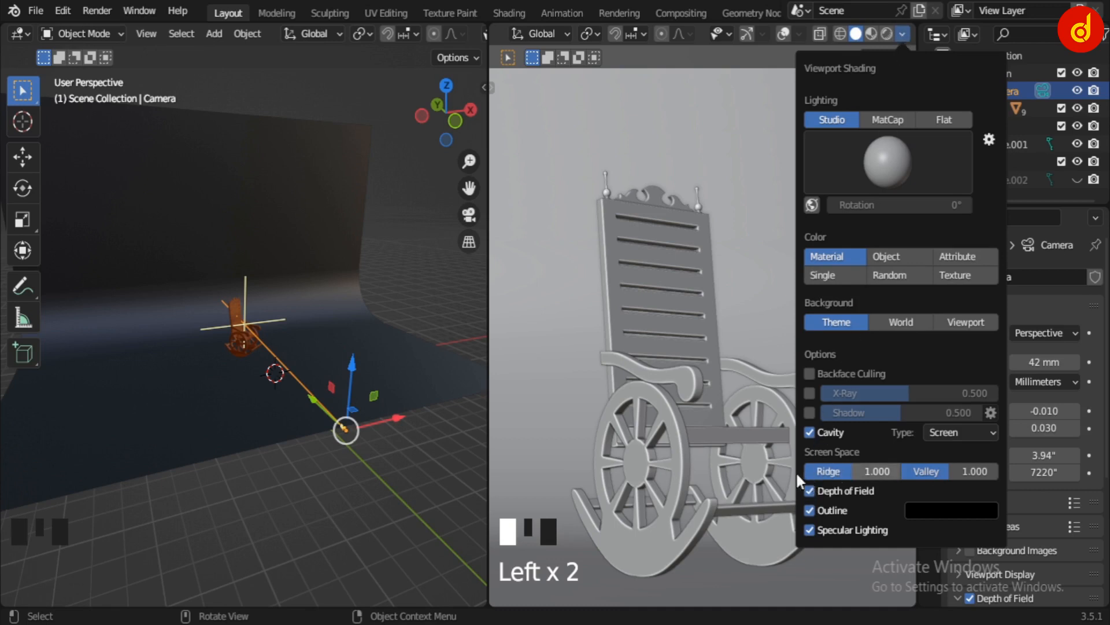
{"action": "left_click", "coordinate": [809, 490]}
{"action": "left_click", "coordinate": [809, 490]}
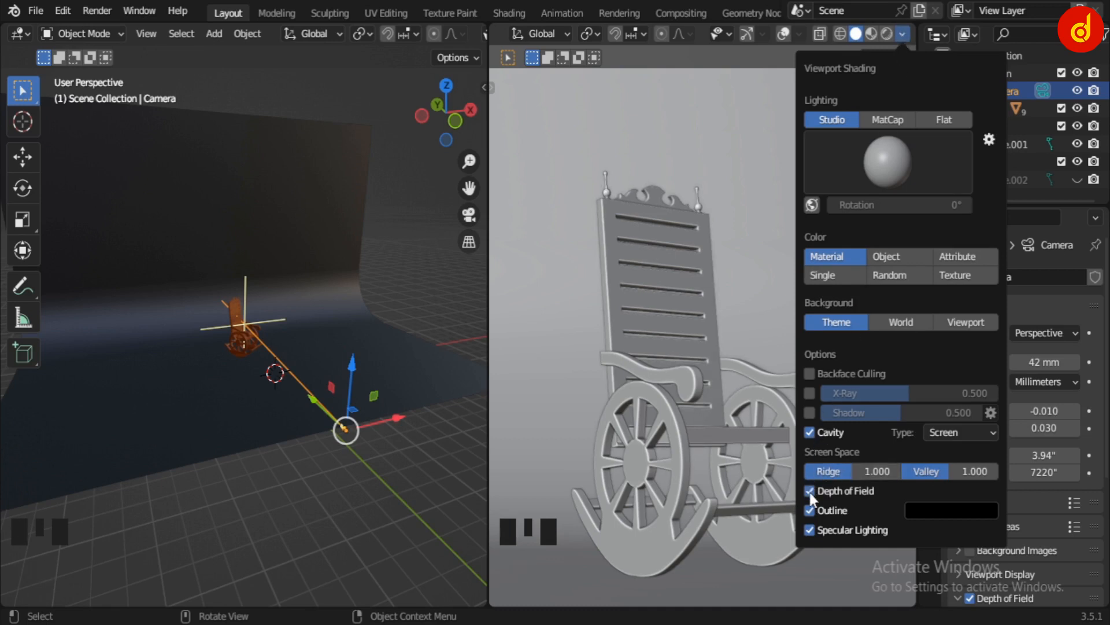
Try adjusting the F-Stop of the camera's depth of field with the chair's armrest in close view.
{"action": "scroll", "coordinate": [668, 370], "scroll_direction": "up", "scroll_amount": 6}
{"action": "middle_click_drag", "start_coordinate": [692, 439], "coordinate": [717, 372], "text": "shift"}
{"action": "middle_click_drag", "start_coordinate": [374, 441], "coordinate": [348, 418]}
{"action": "scroll", "coordinate": [1016, 455], "scroll_direction": "down", "scroll_amount": 8}
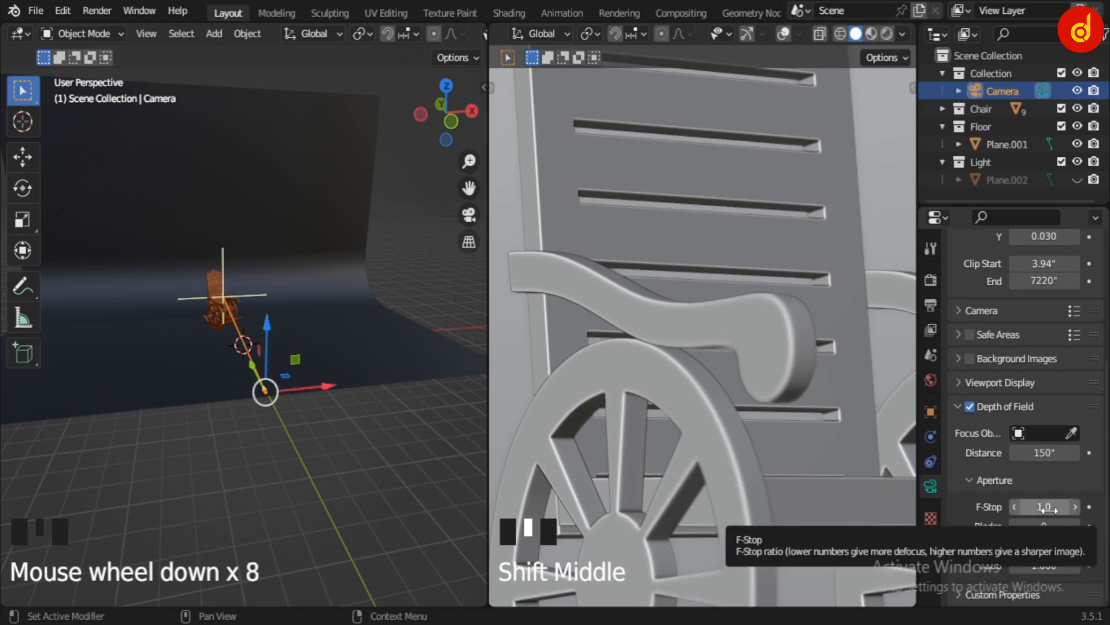
{"action": "mouse_move", "coordinate": [1052, 509]}
{"action": "left_mouse_down"}
{"action": "mouse_move", "coordinate": [1065, 509]}
{"action": "mouse_move", "coordinate": [1038, 509]}
{"action": "mouse_move", "coordinate": [1048, 509]}
{"action": "left_mouse_up"}
{"action": "left_click", "coordinate": [1013, 509]}
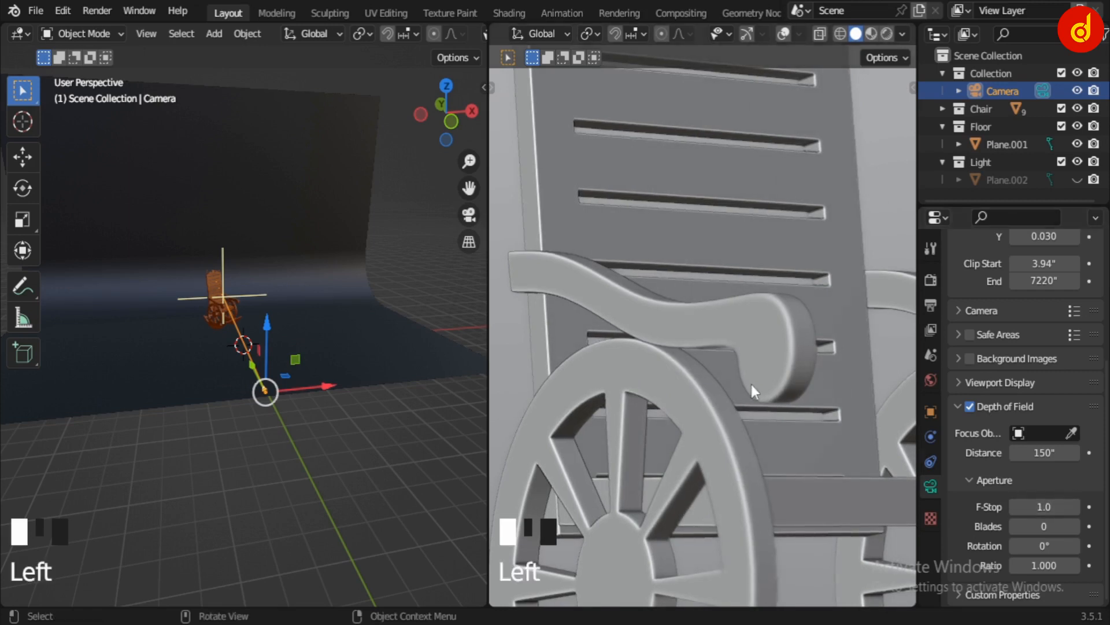
Fit the whole camera frame into its viewport and inspect the backdrop and camera from the side.
{"action": "scroll", "coordinate": [751, 384], "scroll_direction": "down", "scroll_amount": 6}
{"action": "scroll", "coordinate": [751, 391], "scroll_direction": "down", "scroll_amount": 1}
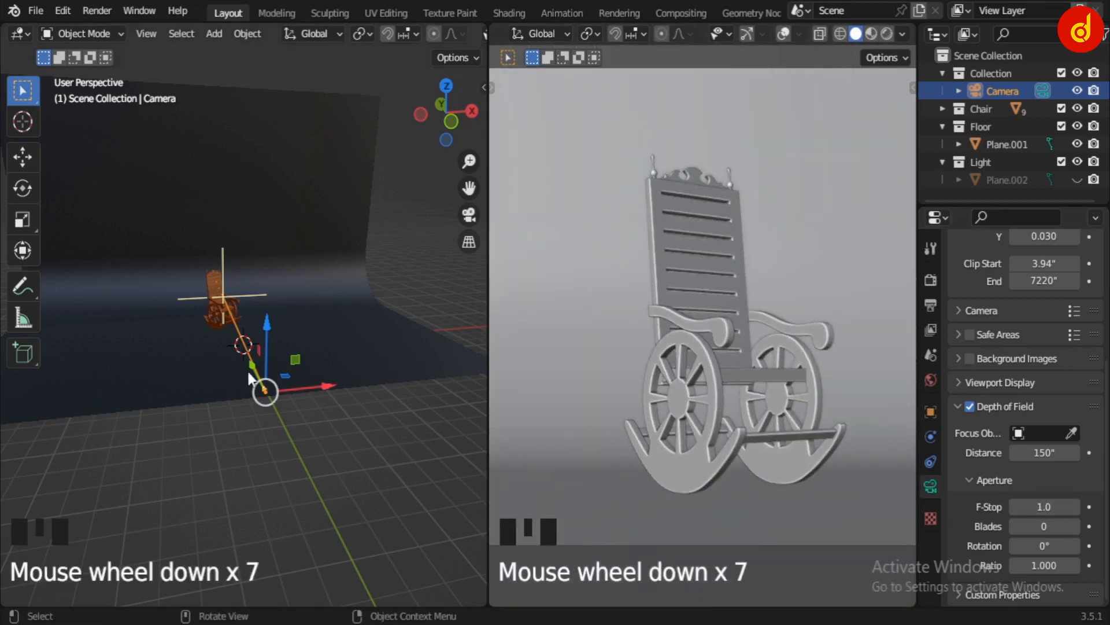
{"action": "middle_click_drag", "start_coordinate": [248, 379], "coordinate": [244, 428]}
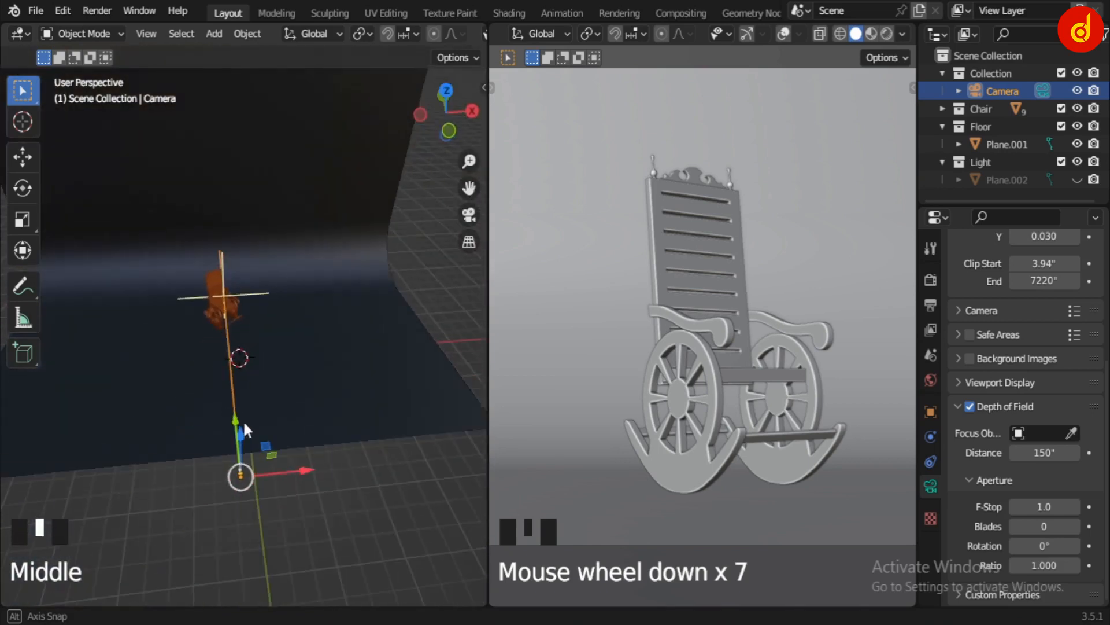
{"action": "scroll", "coordinate": [817, 401], "scroll_direction": "down", "scroll_amount": 5}
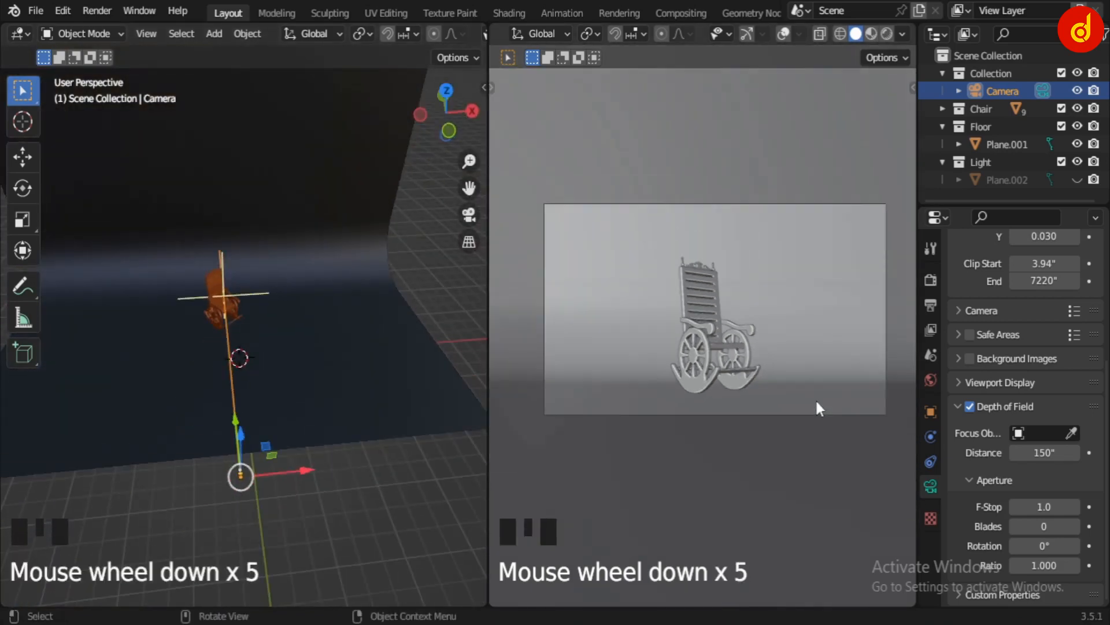
{"action": "key", "text": "Home"}
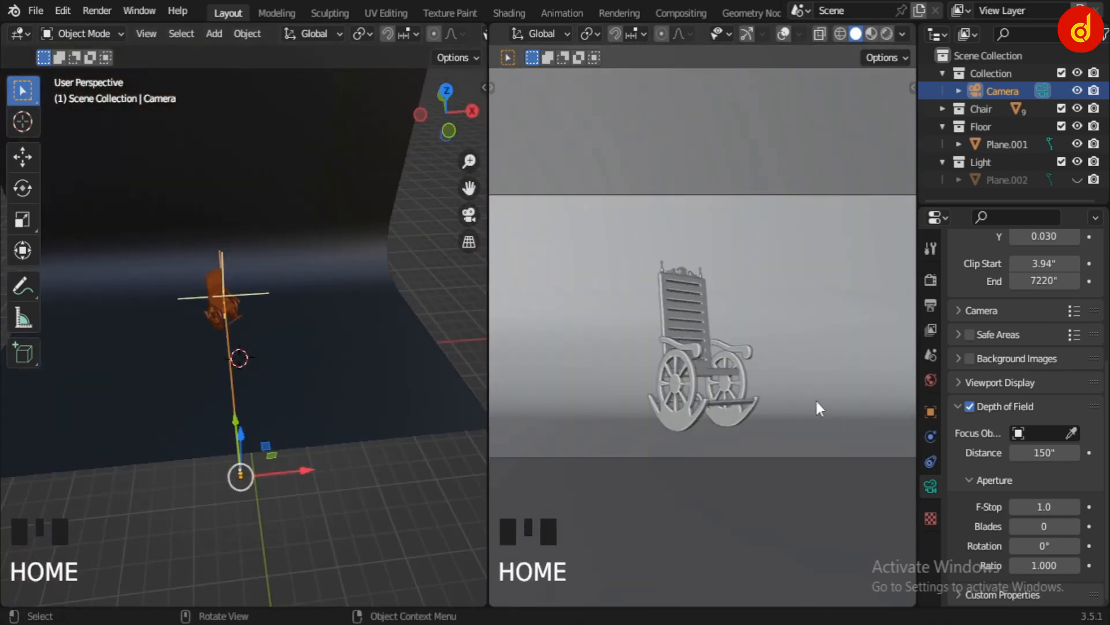
{"action": "scroll", "coordinate": [820, 408], "scroll_direction": "down", "scroll_amount": 1}
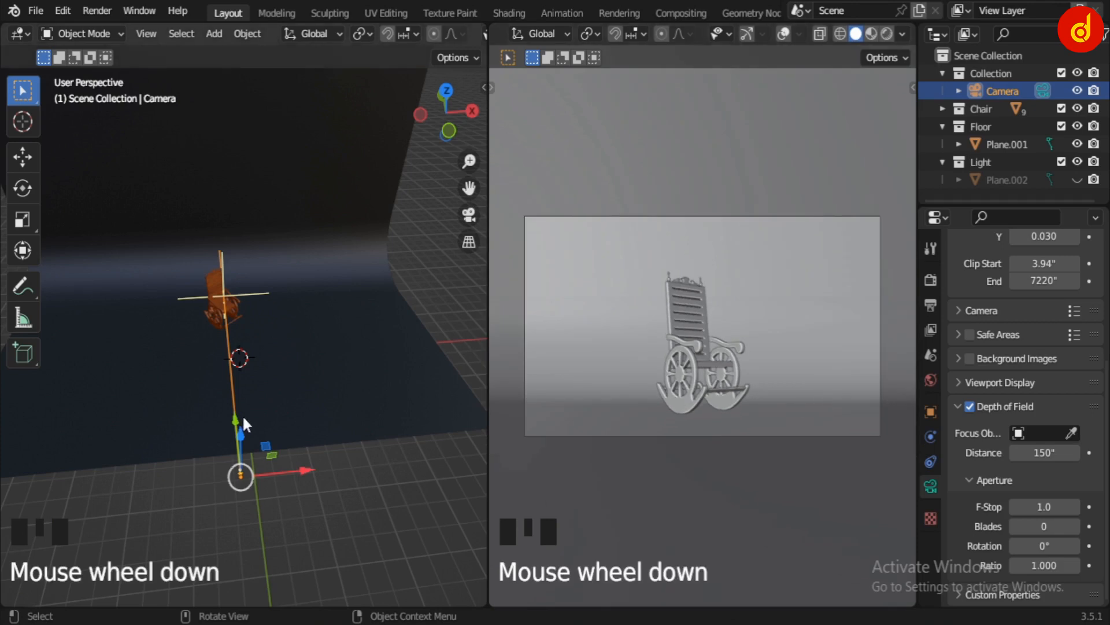
{"action": "scroll", "coordinate": [242, 414], "scroll_direction": "down", "scroll_amount": 3}
{"action": "middle_click_drag", "start_coordinate": [213, 411], "coordinate": [332, 388]}
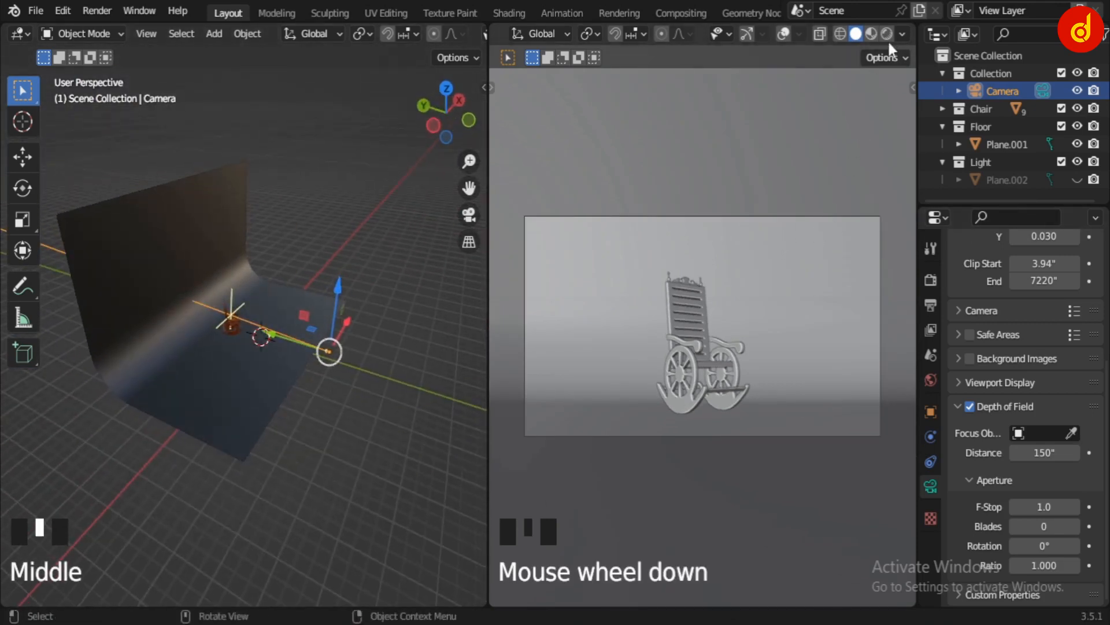
Examine the scene's render settings from the Cycles engine and sampling down to Color Management.
{"action": "left_click", "coordinate": [930, 280]}
{"action": "scroll", "coordinate": [1058, 315], "scroll_direction": "up", "scroll_amount": 6}
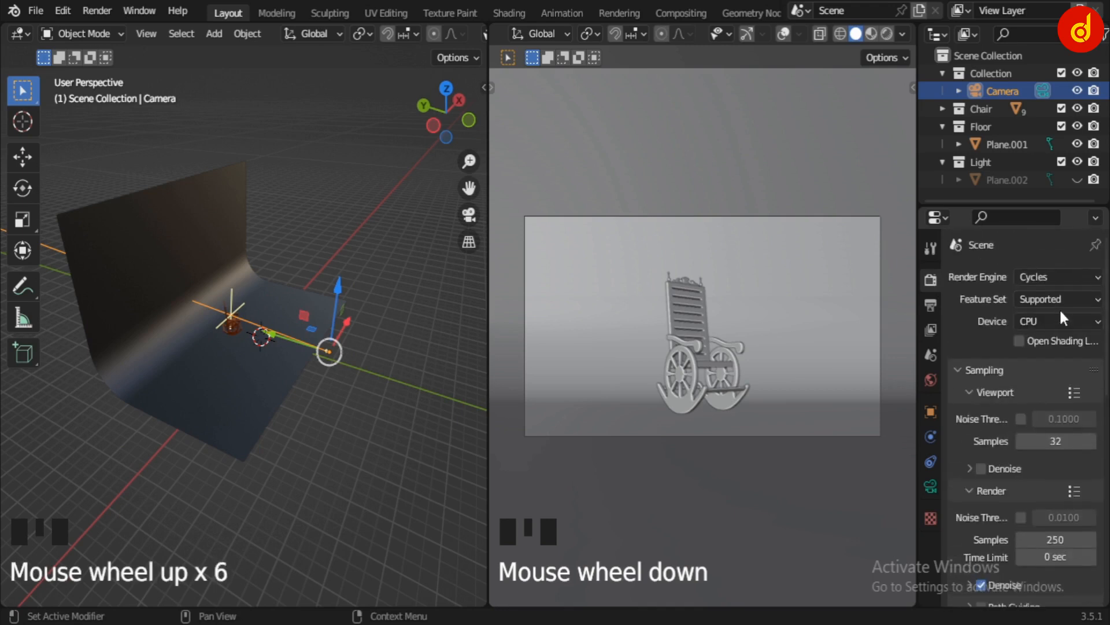
{"action": "scroll", "coordinate": [1062, 312], "scroll_direction": "up", "scroll_amount": 3}
{"action": "left_click_drag", "start_coordinate": [1106, 347], "coordinate": [1106, 553]}
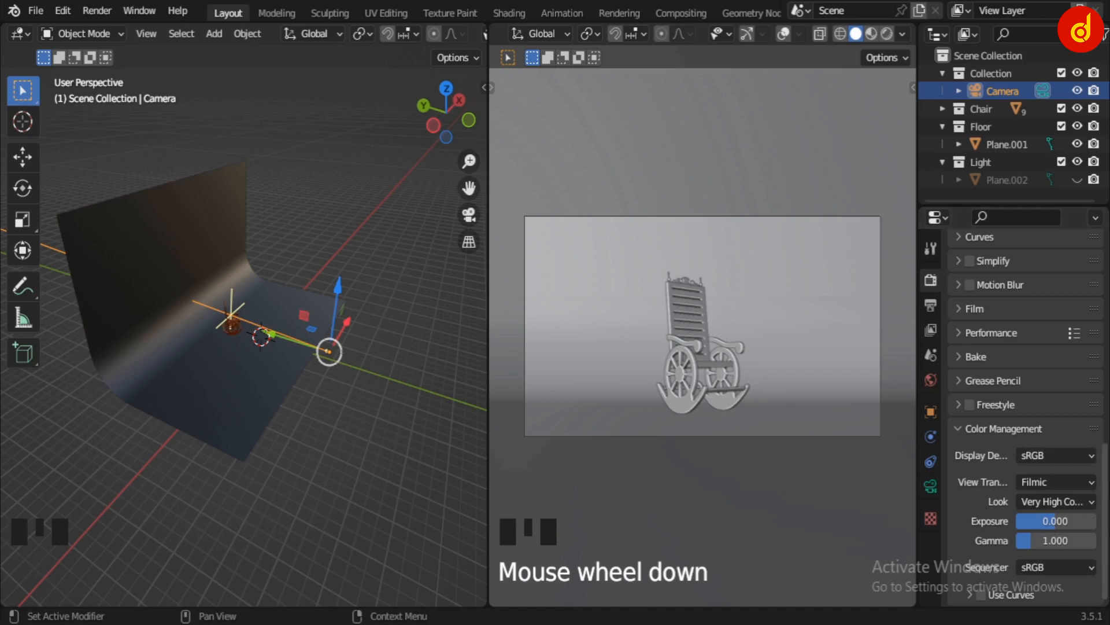
Switch the camera viewport to rendered shading.
{"action": "left_click", "coordinate": [890, 33]}
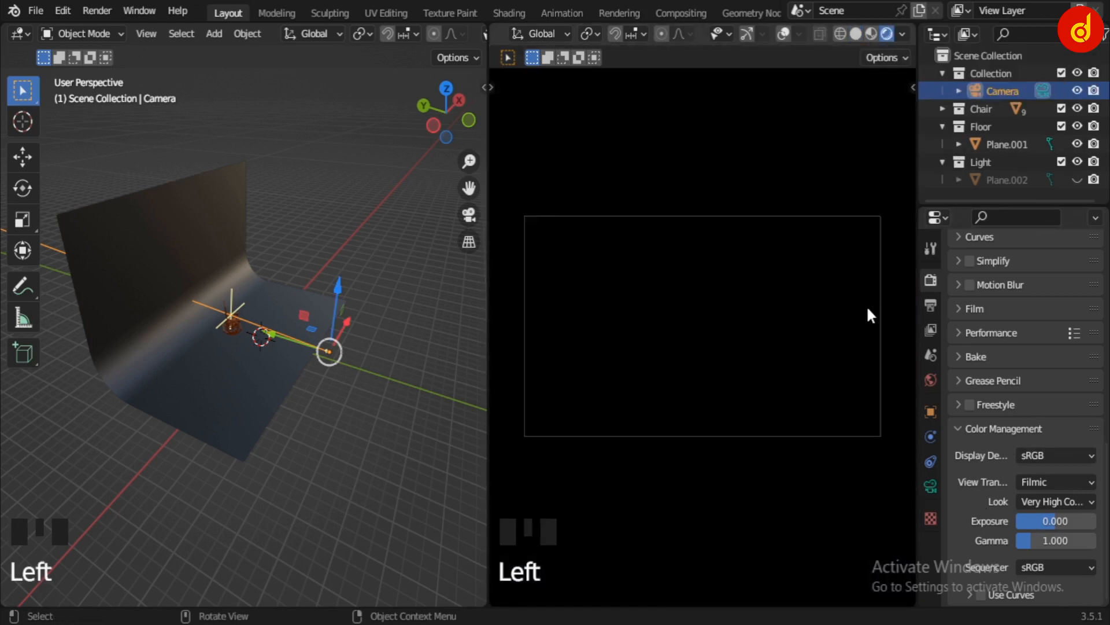
{"action": "scroll", "coordinate": [866, 305], "scroll_direction": "up", "scroll_amount": 2}
{"action": "scroll", "coordinate": [867, 304], "scroll_direction": "down", "scroll_amount": 2}
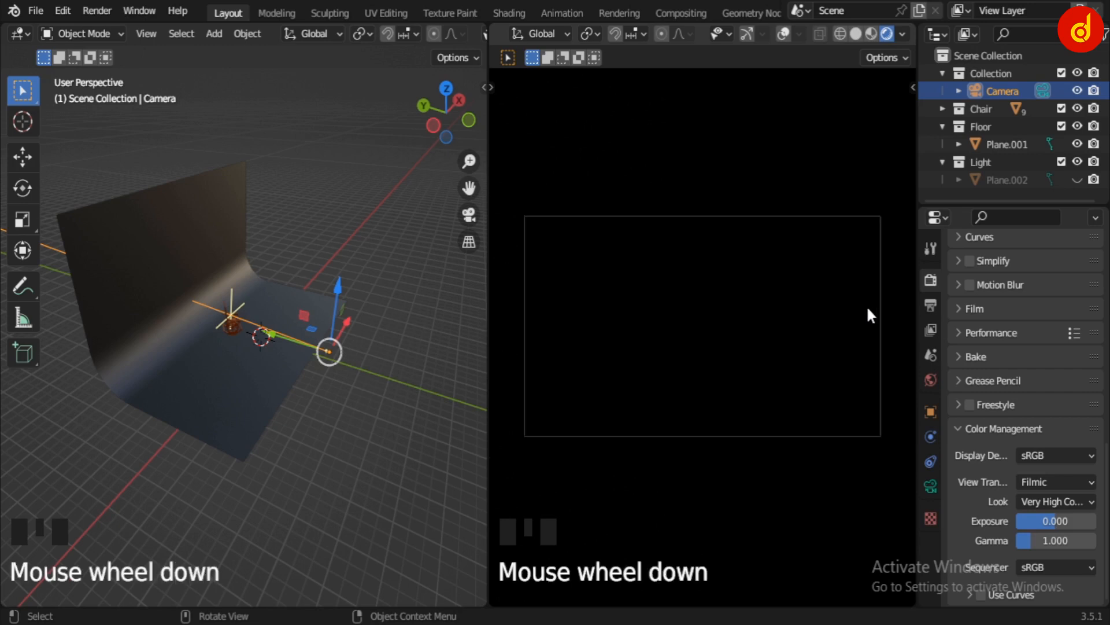
Compare the None and Very High Contrast Looks in Color Management, ending on None.
{"action": "left_click", "coordinate": [1043, 501]}
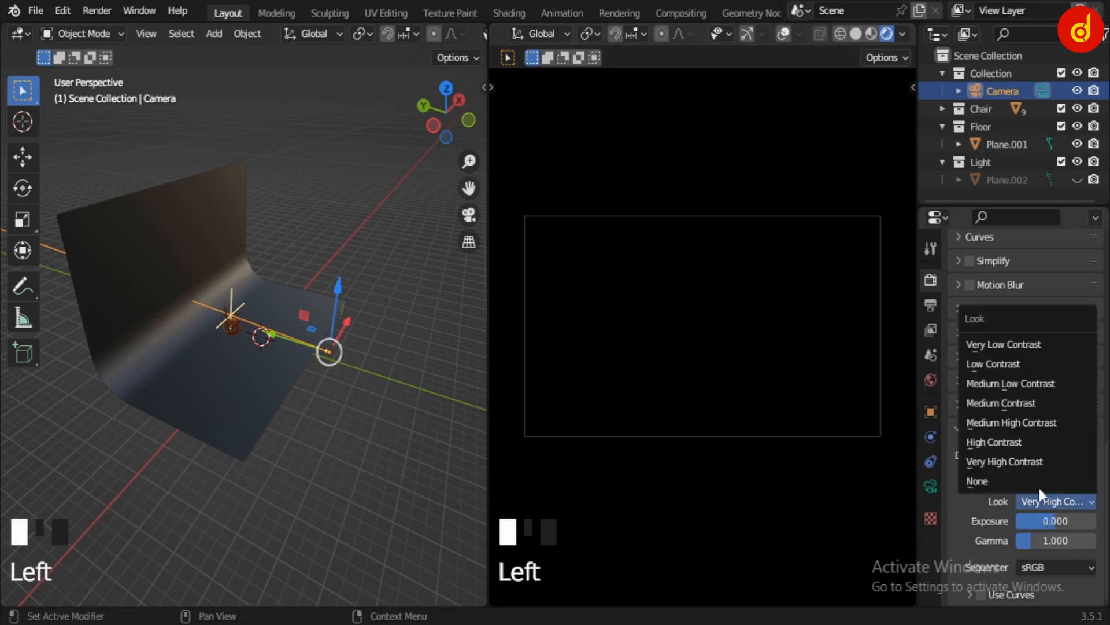
{"action": "left_click", "coordinate": [1038, 485]}
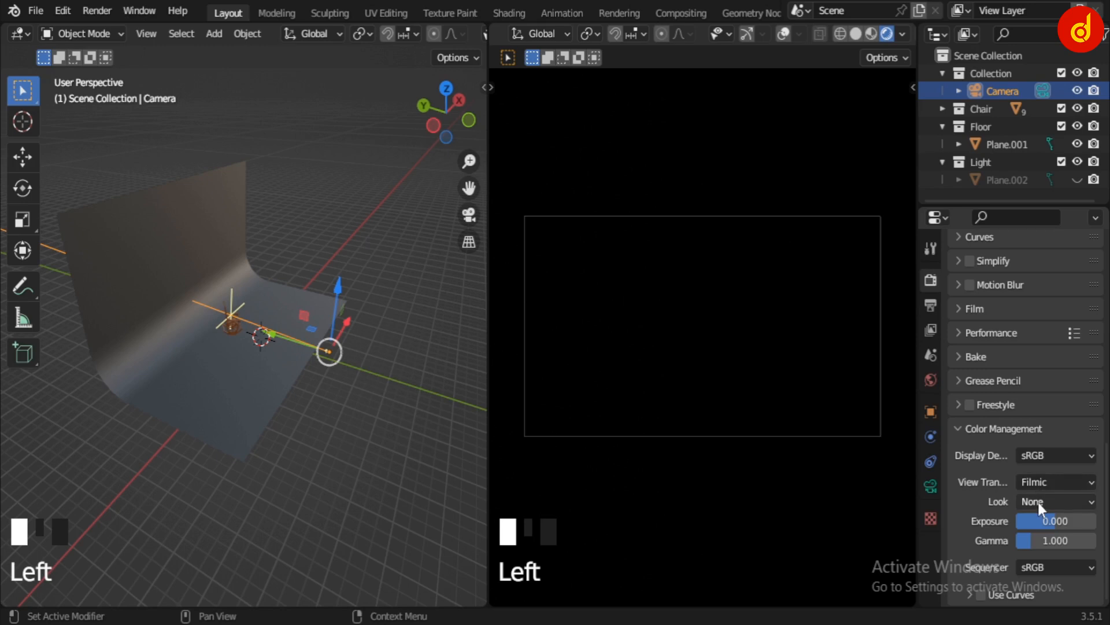
{"action": "left_click", "coordinate": [1039, 502]}
{"action": "left_click", "coordinate": [1039, 460]}
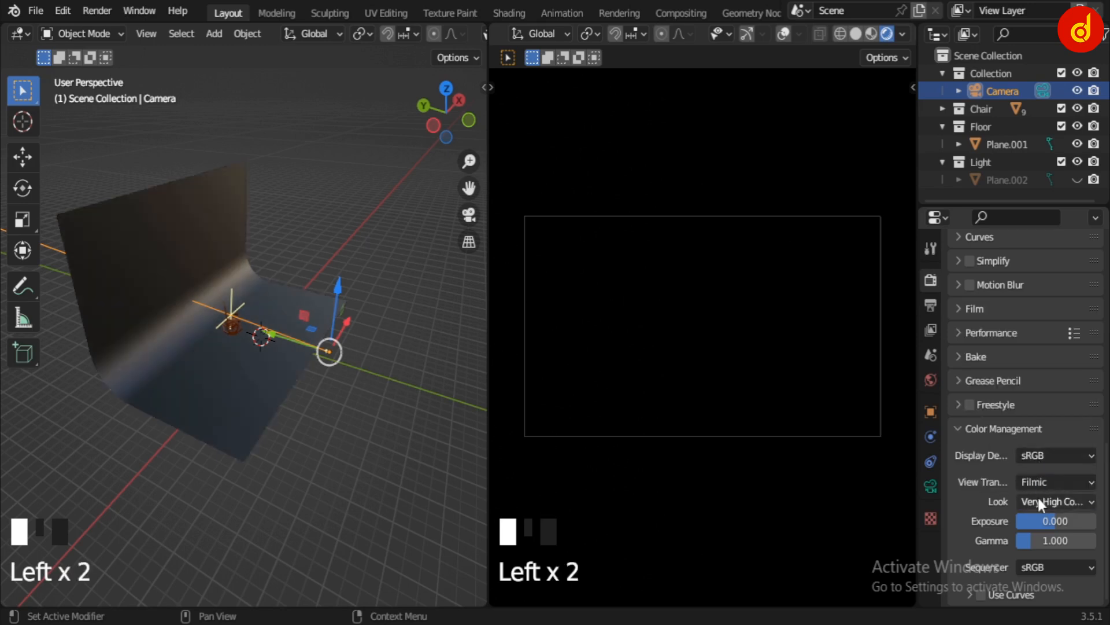
{"action": "left_click", "coordinate": [1038, 497]}
{"action": "left_click", "coordinate": [1038, 483]}
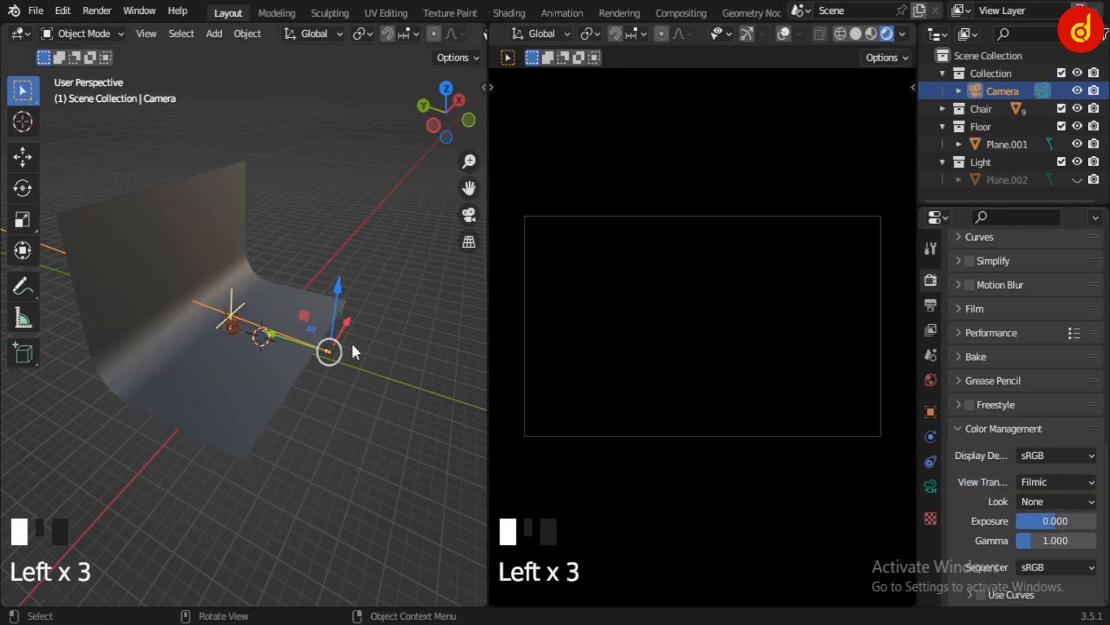
Switch the user perspective viewport to solid shading, with the chair and backdrop in close view.
{"action": "scroll", "coordinate": [372, 345], "scroll_direction": "up", "scroll_amount": 3}
{"action": "middle_click_drag", "start_coordinate": [287, 411], "coordinate": [307, 377]}
{"action": "scroll", "coordinate": [445, 32], "scroll_direction": "down", "scroll_amount": 5}
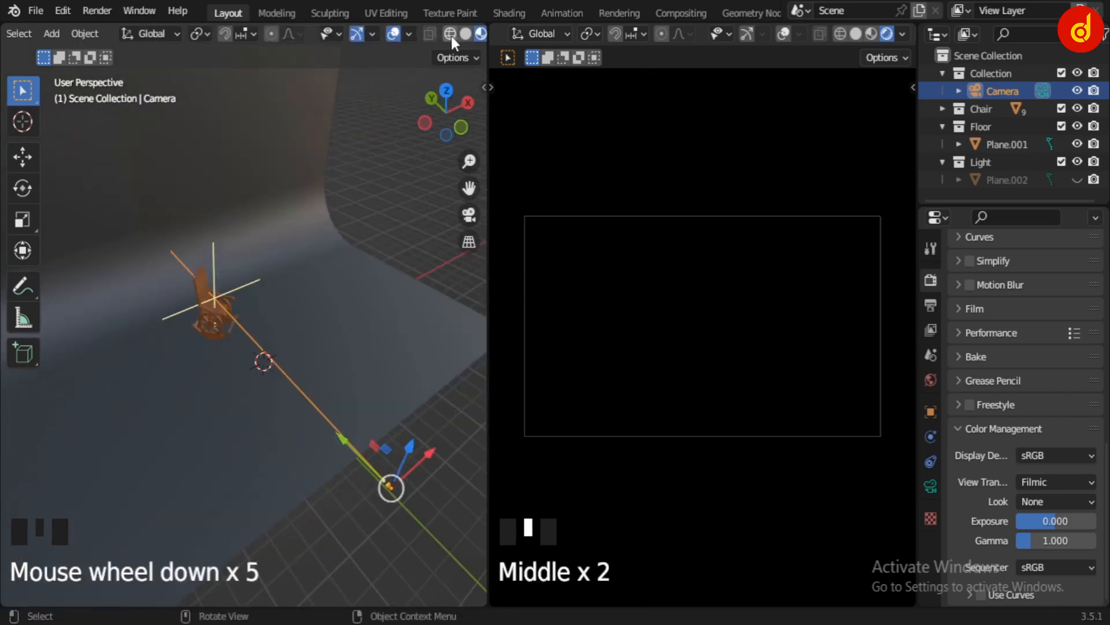
{"action": "left_click", "coordinate": [464, 33]}
{"action": "scroll", "coordinate": [283, 352], "scroll_direction": "up", "scroll_amount": 2}
{"action": "middle_click_drag", "start_coordinate": [282, 352], "coordinate": [347, 458]}
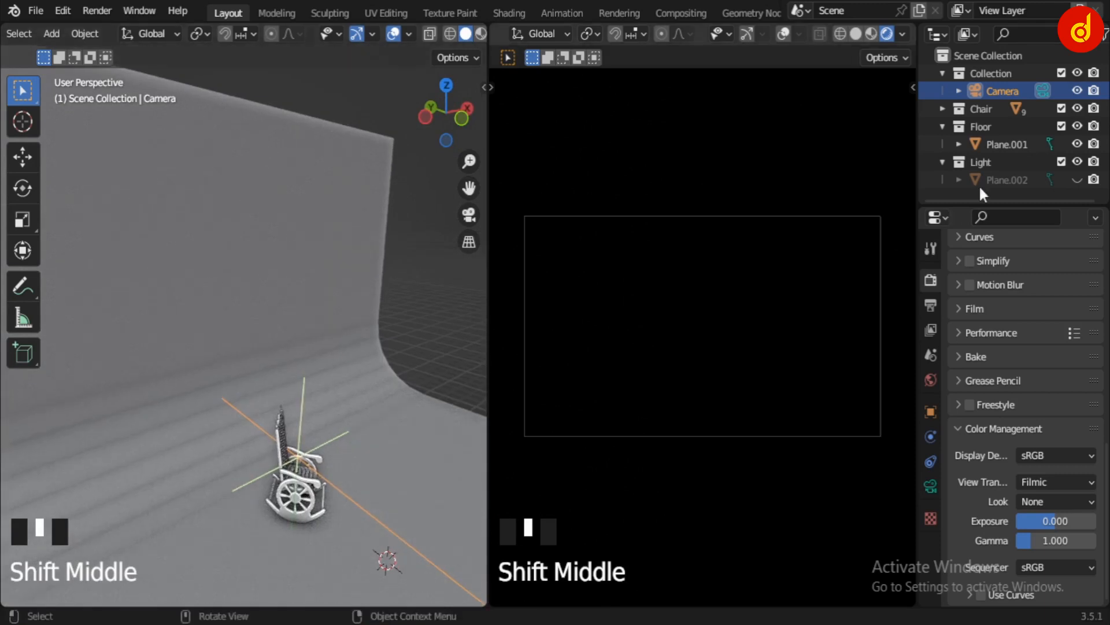
Unhide Plane.002 in the Light collection and select it above the chair.
{"action": "left_click", "coordinate": [1077, 180]}
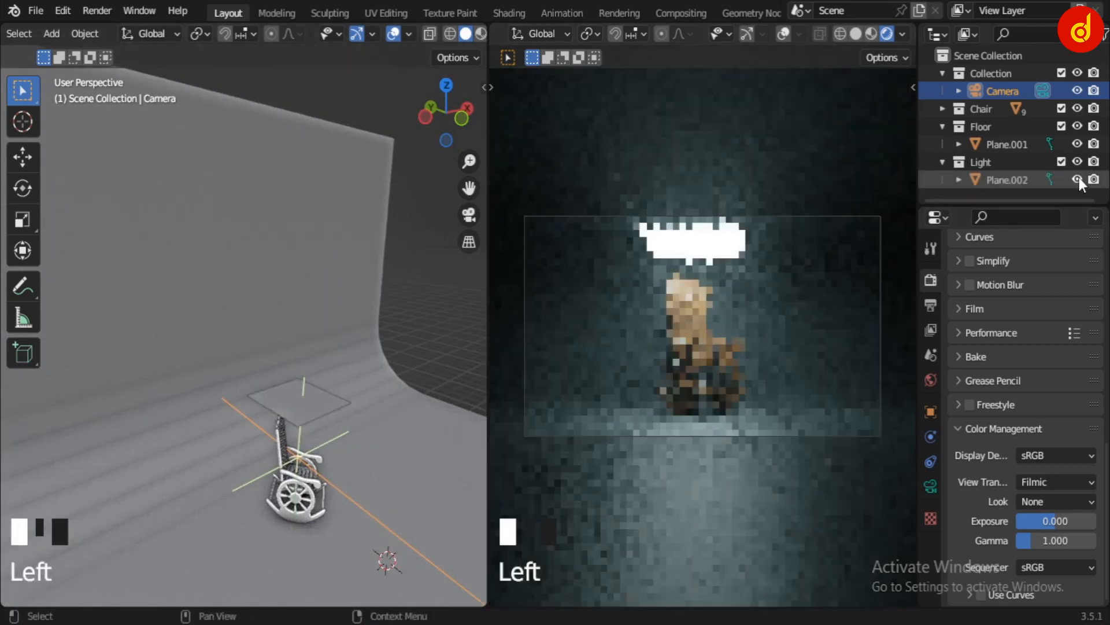
{"action": "left_click", "coordinate": [317, 394]}
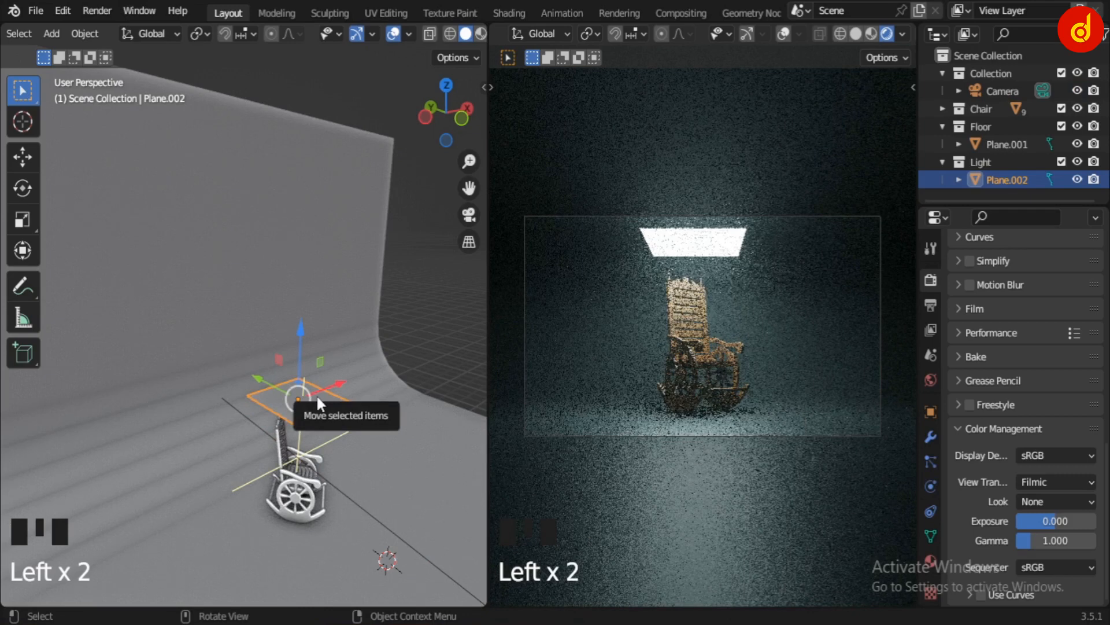
{"action": "key", "text": "KP_Decimal"}
{"action": "scroll", "coordinate": [272, 384], "scroll_direction": "down", "scroll_amount": 8}
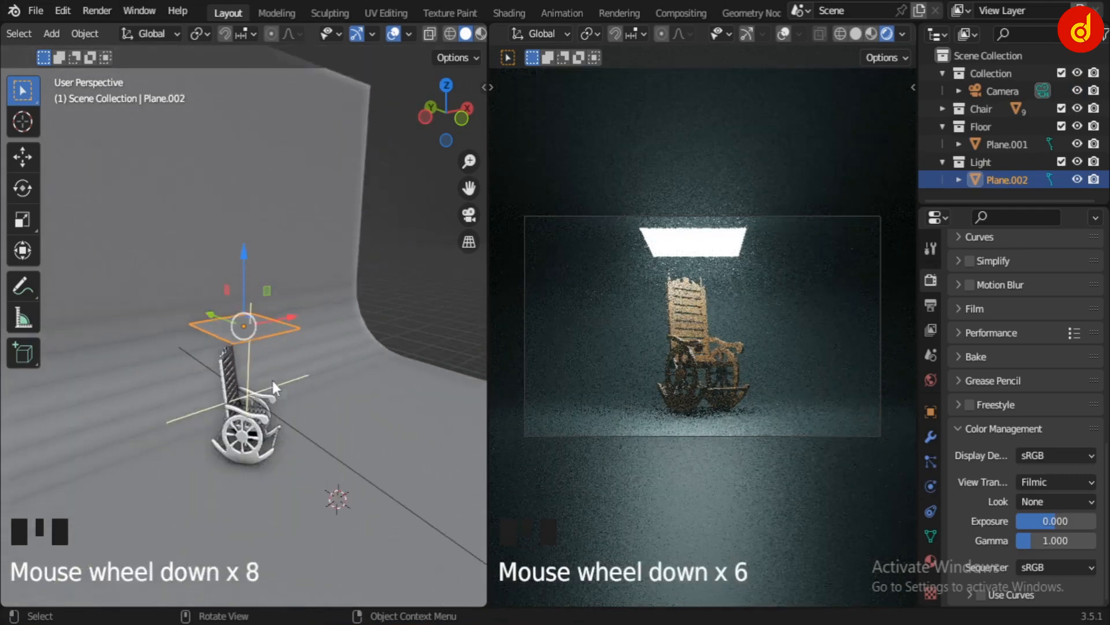
{"action": "scroll", "coordinate": [273, 381], "scroll_direction": "down", "scroll_amount": 1}
{"action": "middle_click_drag", "start_coordinate": [272, 380], "coordinate": [588, 490]}
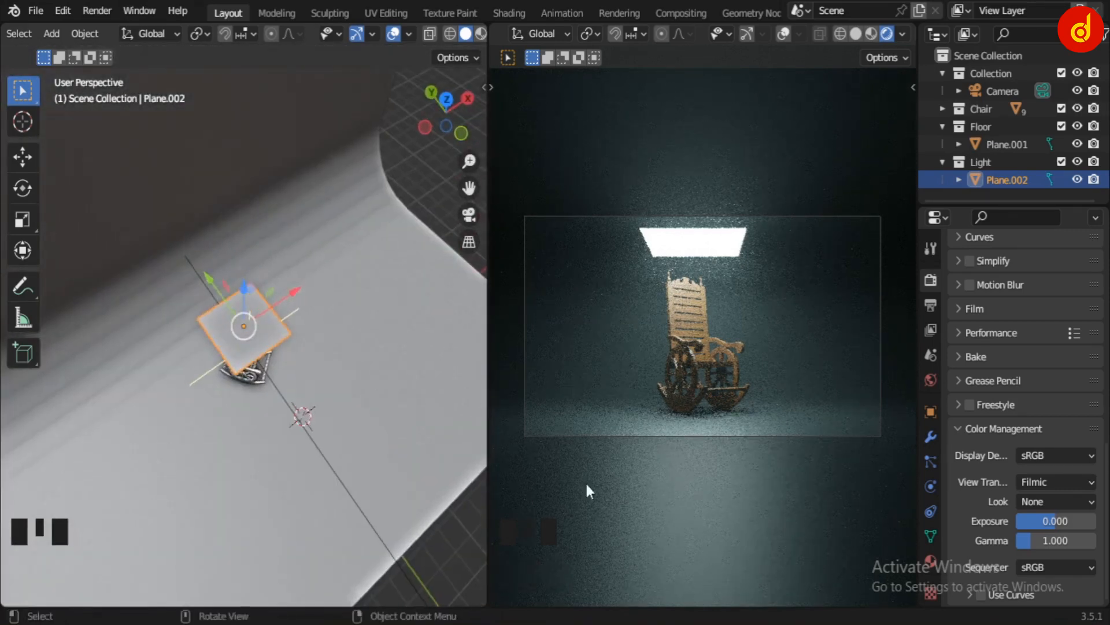
Examine the Emission material of the light plane and its placement over the chair.
{"action": "scroll", "coordinate": [933, 540], "scroll_direction": "down", "scroll_amount": 3}
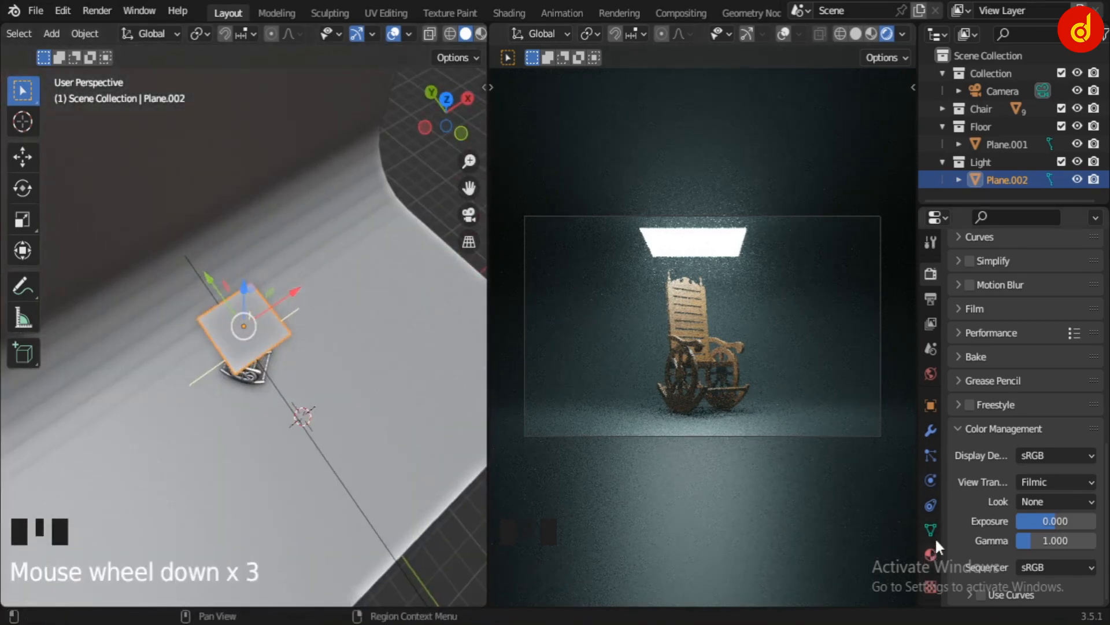
{"action": "scroll", "coordinate": [935, 537], "scroll_direction": "down", "scroll_amount": 3}
{"action": "left_click", "coordinate": [930, 552]}
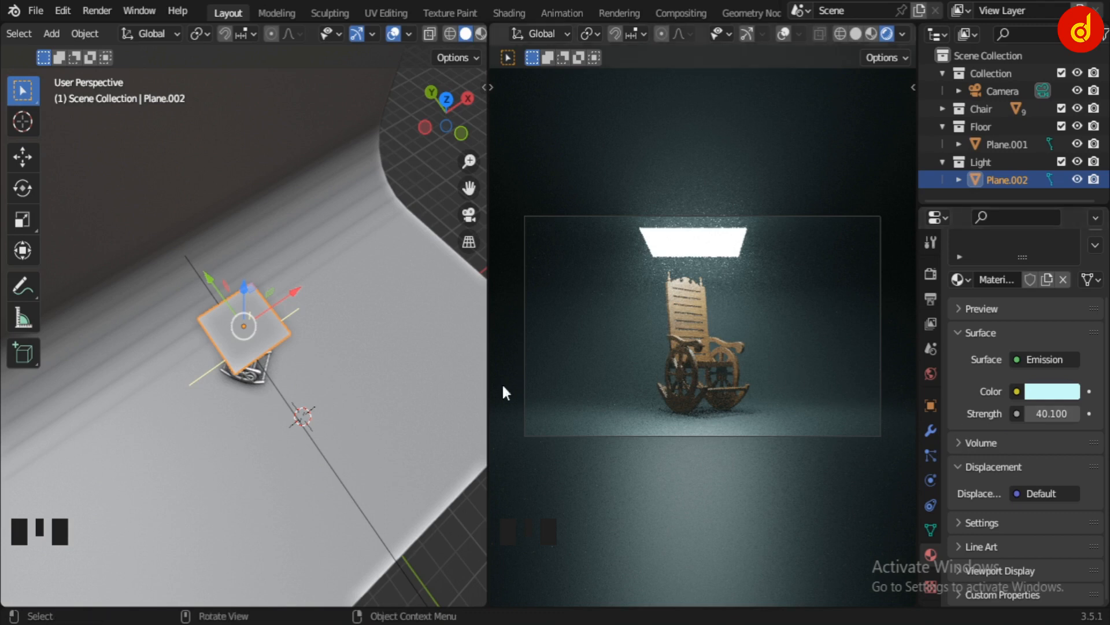
{"action": "scroll", "coordinate": [144, 372], "scroll_direction": "down", "scroll_amount": 5}
{"action": "middle_click_drag", "start_coordinate": [272, 354], "coordinate": [211, 453]}
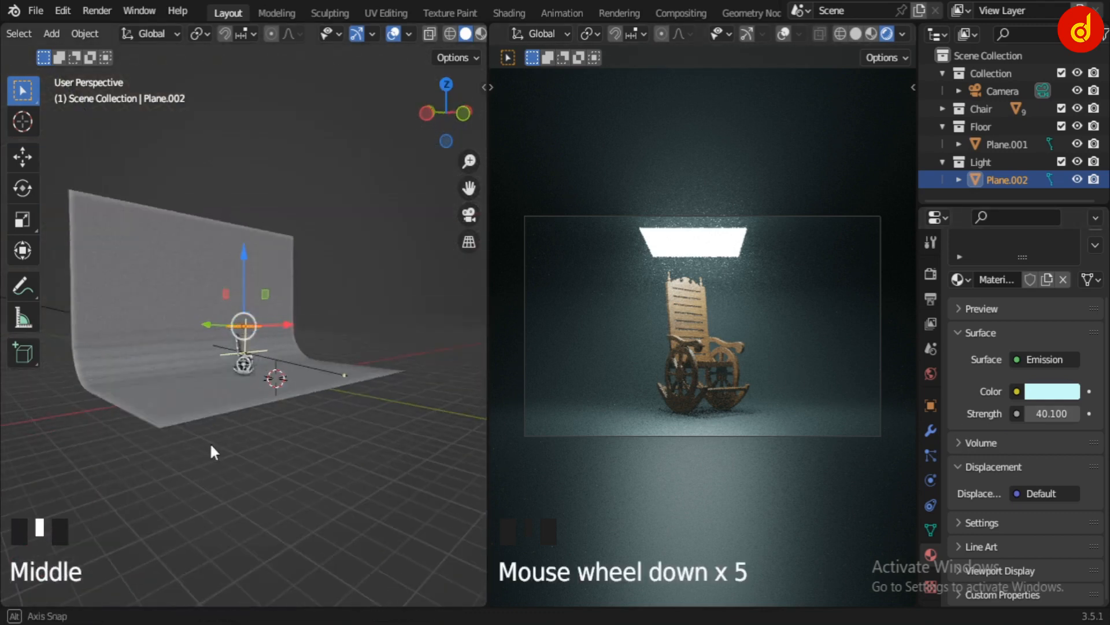
{"action": "middle_click_drag", "start_coordinate": [240, 496], "coordinate": [106, 496]}
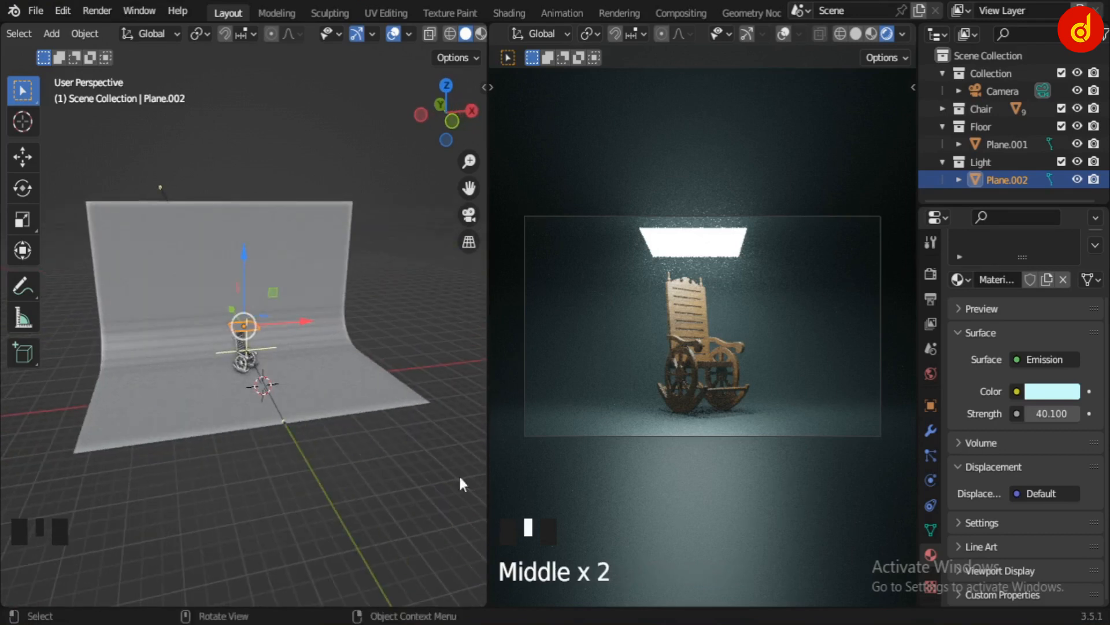
Raise the Color Management Look through Medium High Contrast and High Contrast to Very High Contrast, and deselect the light plane.
{"action": "left_click", "coordinate": [932, 273]}
{"action": "scroll", "coordinate": [1063, 273], "scroll_direction": "up", "scroll_amount": 5}
{"action": "scroll", "coordinate": [1063, 278], "scroll_direction": "down", "scroll_amount": 14}
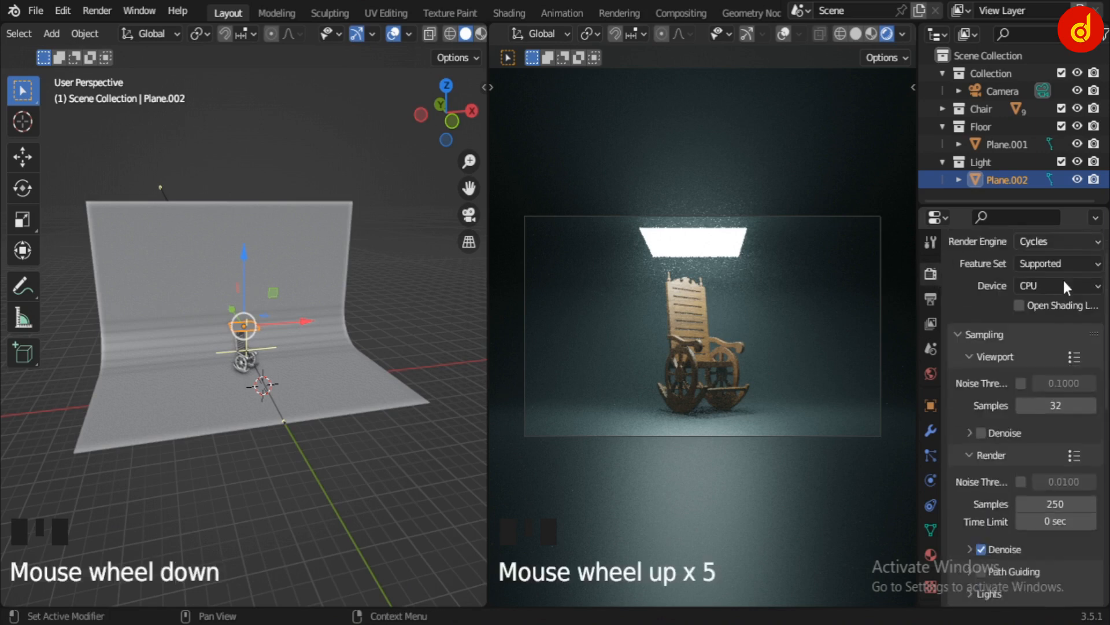
{"action": "scroll", "coordinate": [1062, 297], "scroll_direction": "down", "scroll_amount": 4}
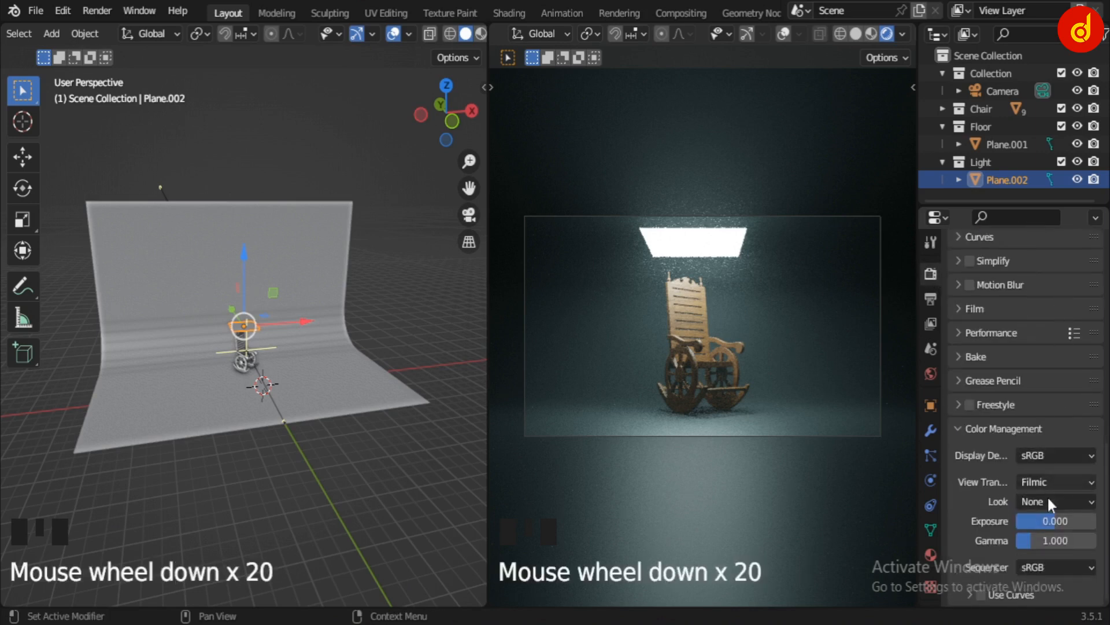
{"action": "left_click", "coordinate": [1047, 502]}
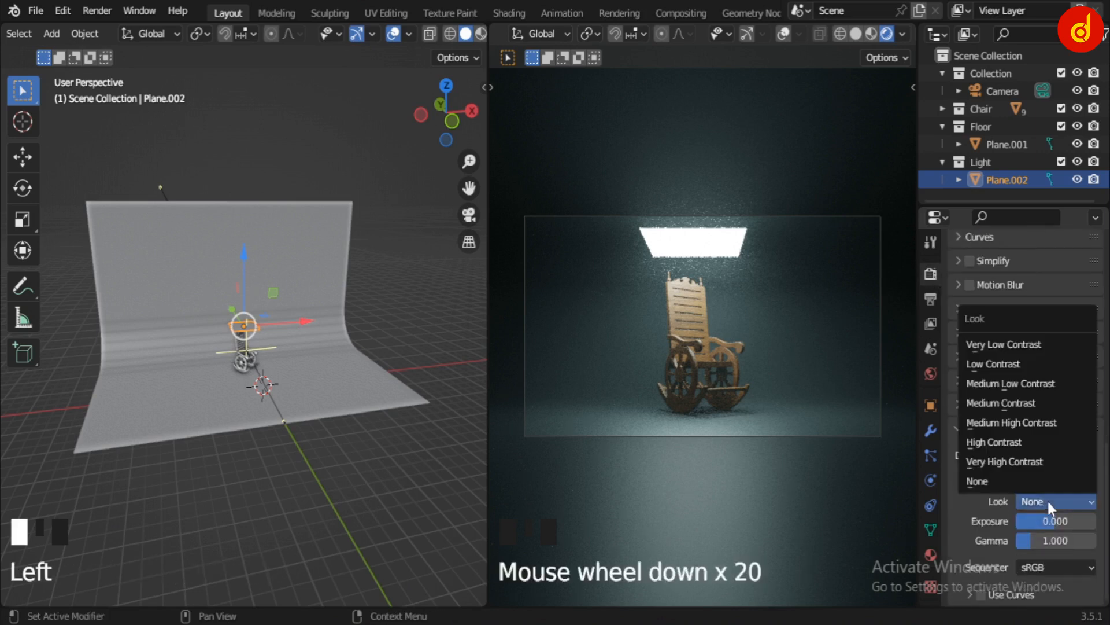
{"action": "left_click", "coordinate": [1036, 421]}
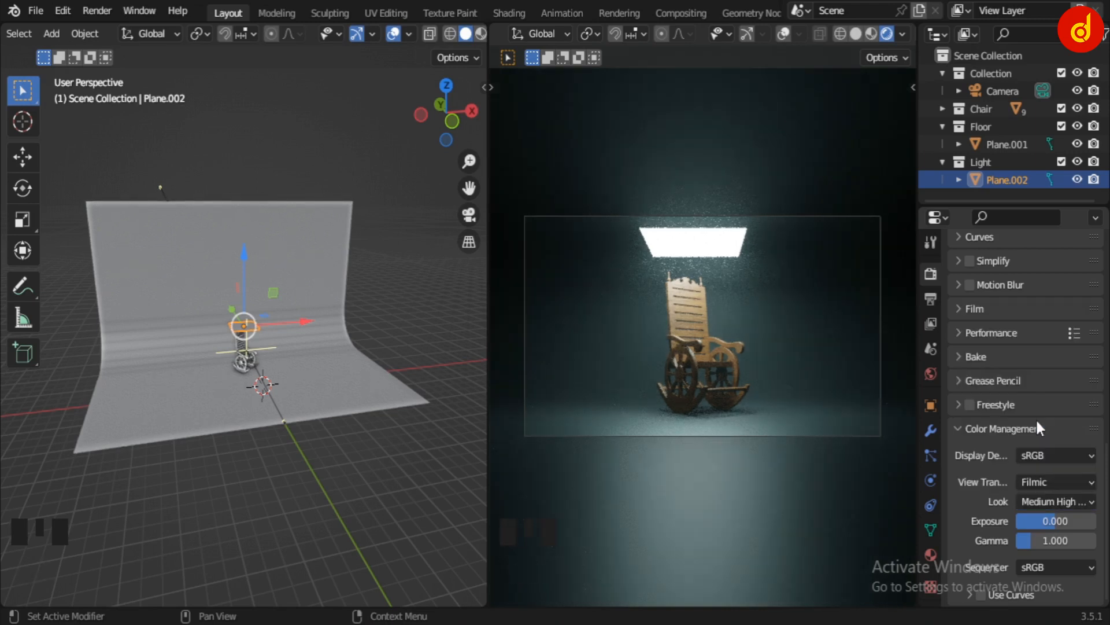
{"action": "left_click", "coordinate": [1060, 498]}
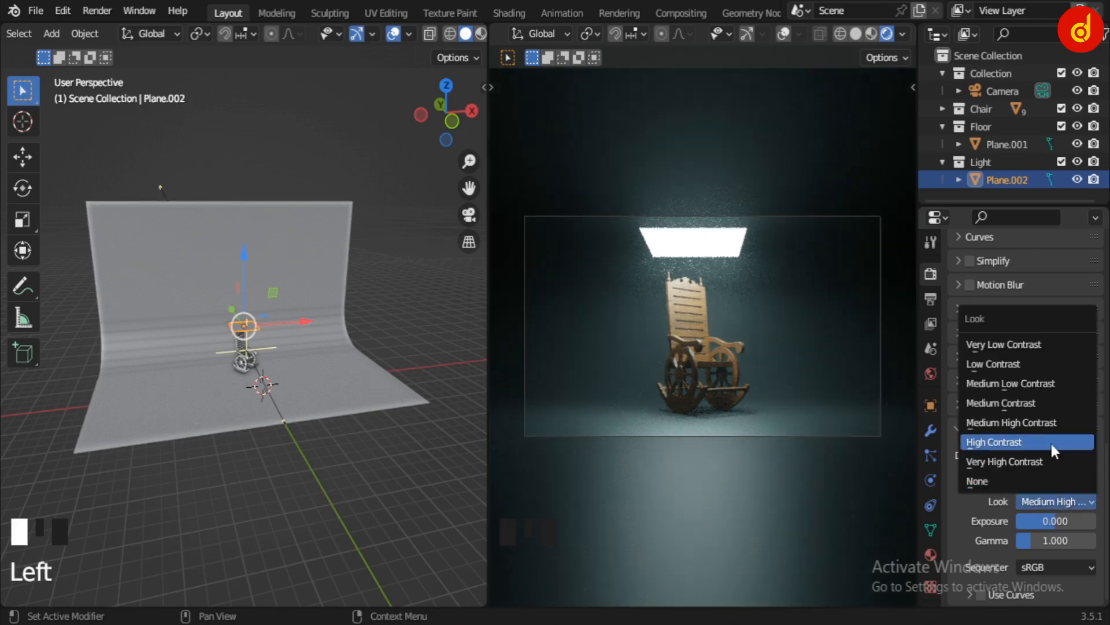
{"action": "left_click", "coordinate": [1051, 443]}
{"action": "left_click", "coordinate": [1057, 500]}
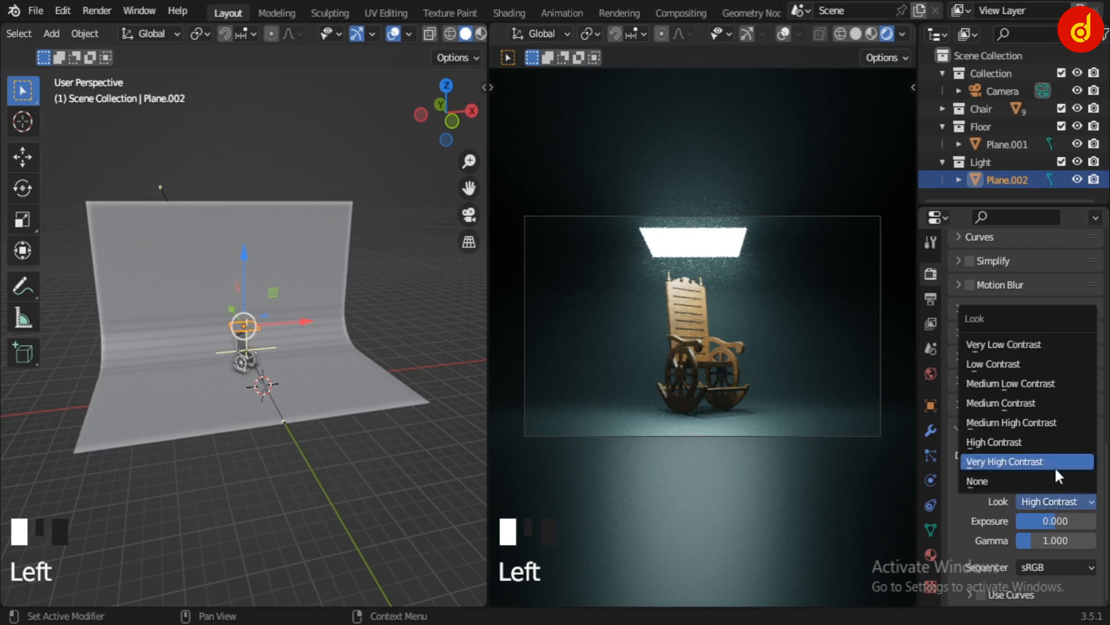
{"action": "left_click", "coordinate": [1054, 463]}
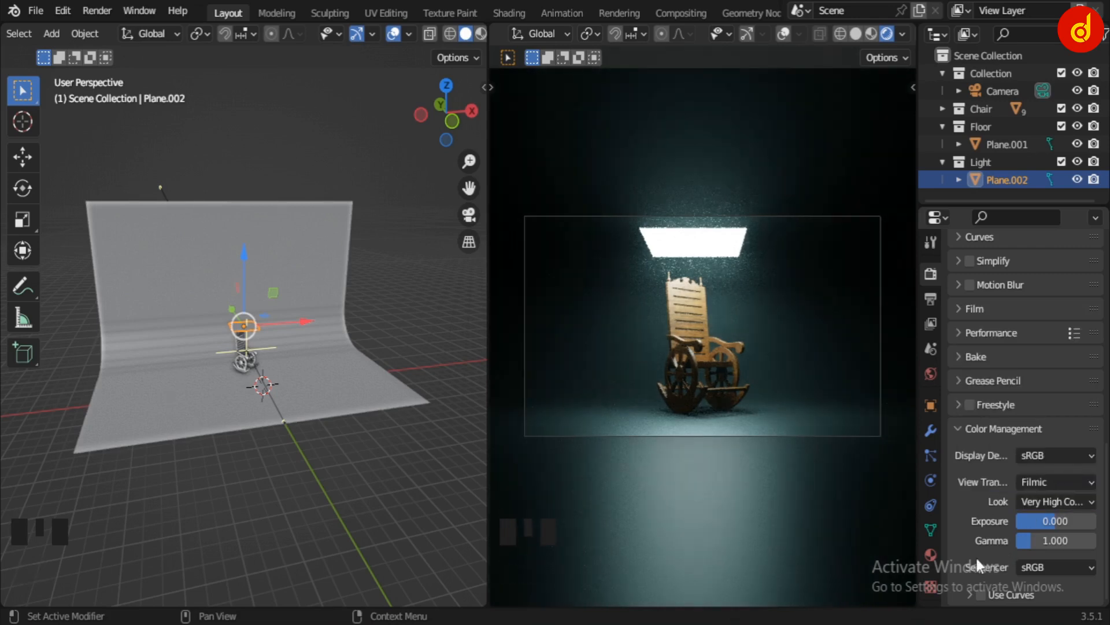
{"action": "left_click", "coordinate": [297, 153]}
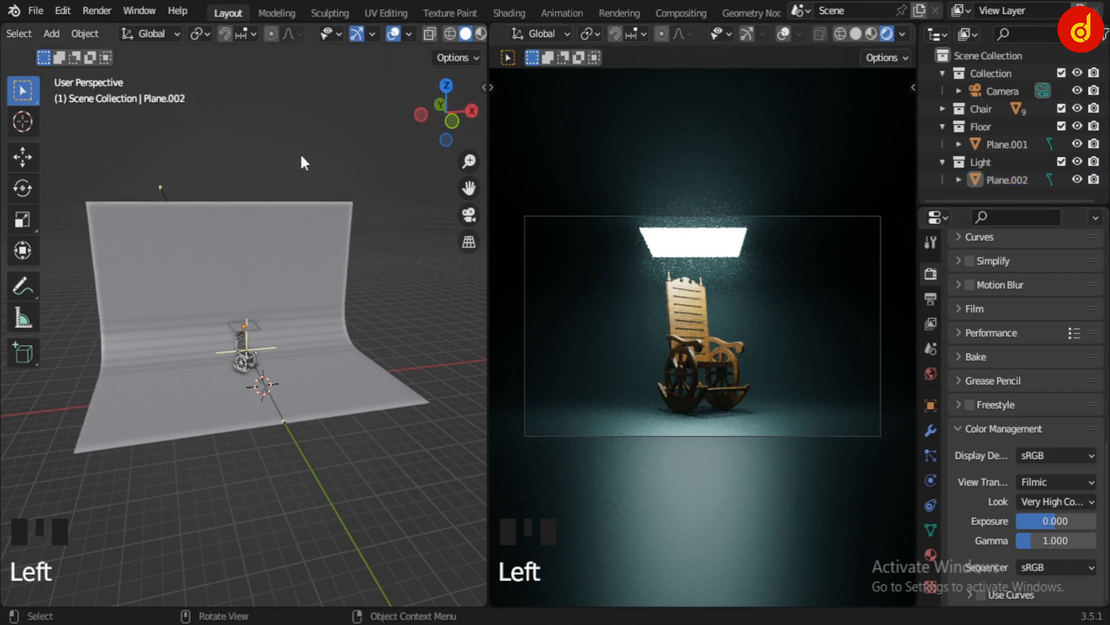
Open the Modeling workspace in Object Mode and set its viewport to Material Preview shading.
{"action": "left_click", "coordinate": [276, 11]}
{"action": "left_click", "coordinate": [98, 35]}
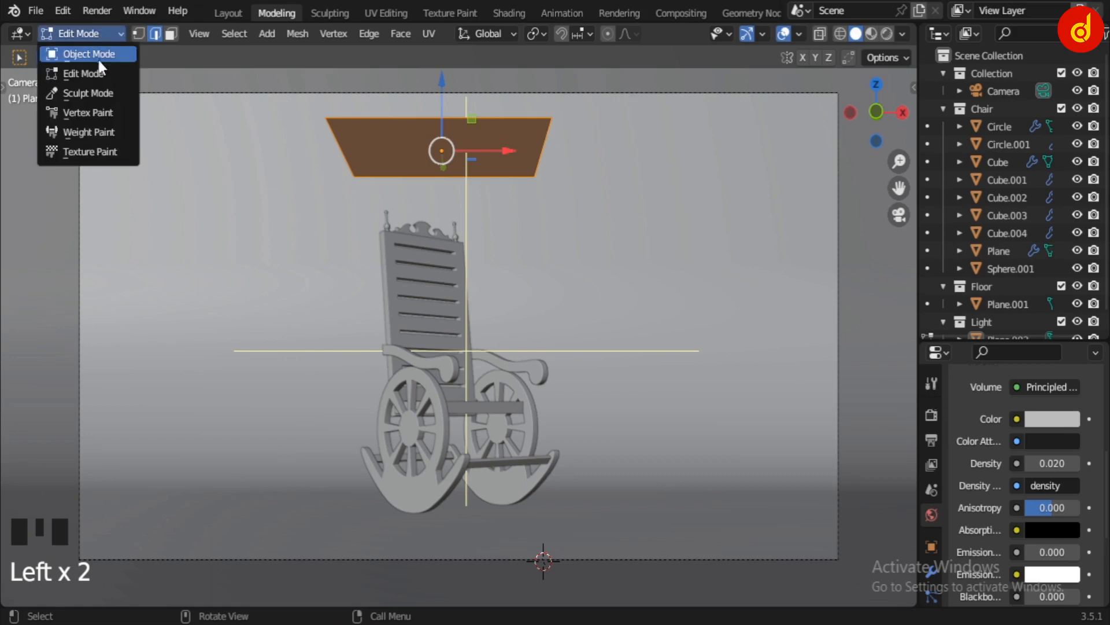
{"action": "left_click", "coordinate": [98, 51]}
{"action": "middle_click_drag", "start_coordinate": [408, 339], "coordinate": [483, 528]}
{"action": "scroll", "coordinate": [435, 394], "scroll_direction": "down", "scroll_amount": 8}
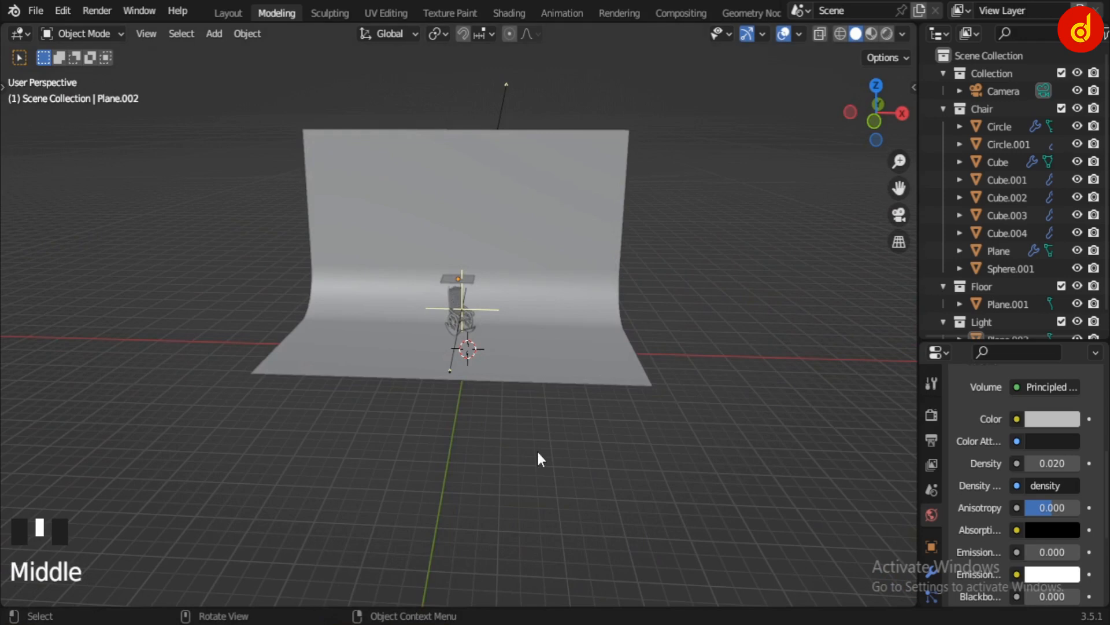
{"action": "left_click", "coordinate": [871, 34]}
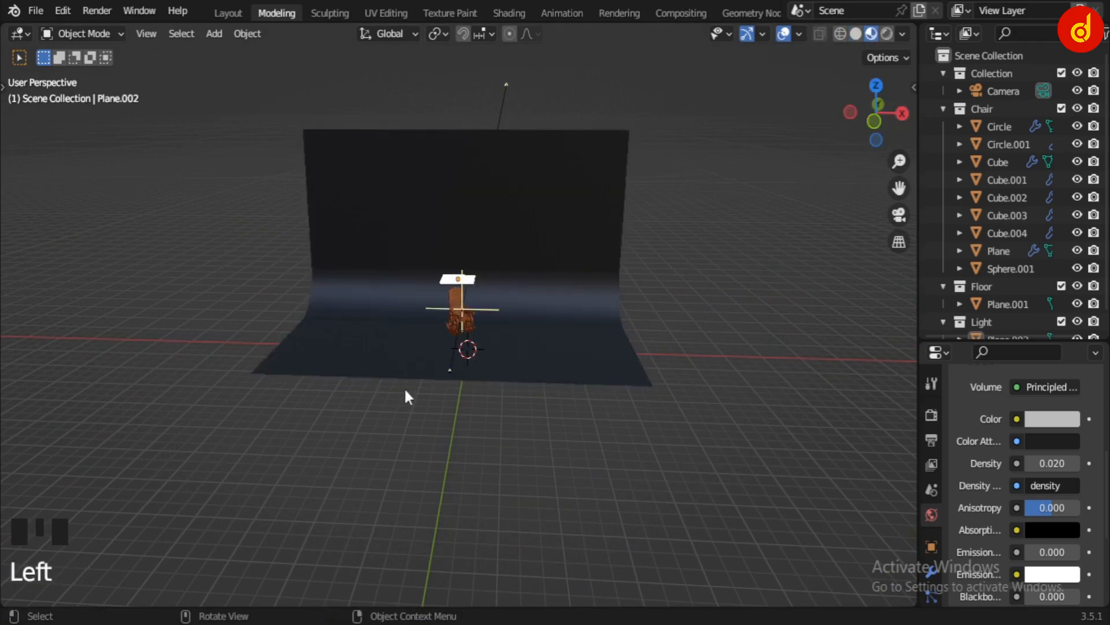
Select and frame the chair's backrest, and inspect it together with the light plane and the backdrop.
{"action": "scroll", "coordinate": [508, 391], "scroll_direction": "up", "scroll_amount": 9}
{"action": "mouse_move", "coordinate": [404, 389]}
{"action": "middle_mouse_down"}
{"action": "mouse_move", "coordinate": [507, 391]}
{"action": "mouse_move", "coordinate": [355, 411]}
{"action": "mouse_move", "coordinate": [462, 221]}
{"action": "middle_mouse_up"}
{"action": "left_click", "coordinate": [433, 171]}
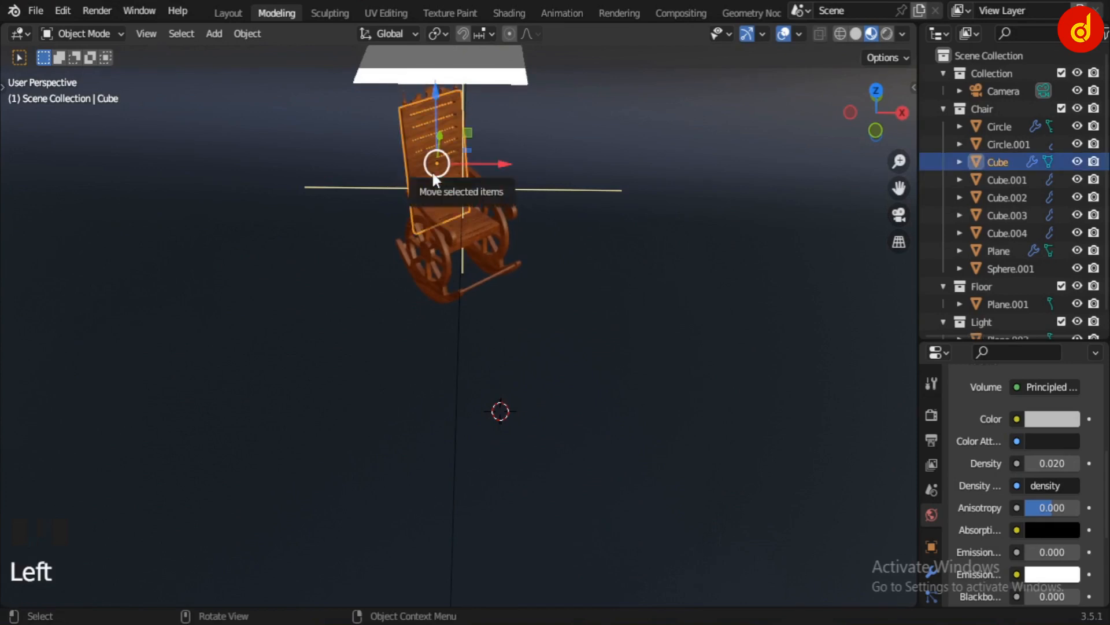
{"action": "key", "text": "KP_Decimal"}
{"action": "scroll", "coordinate": [446, 202], "scroll_direction": "down", "scroll_amount": 7}
{"action": "middle_click_drag", "start_coordinate": [446, 206], "coordinate": [598, 318]}
{"action": "scroll", "coordinate": [631, 325], "scroll_direction": "down", "scroll_amount": 6}
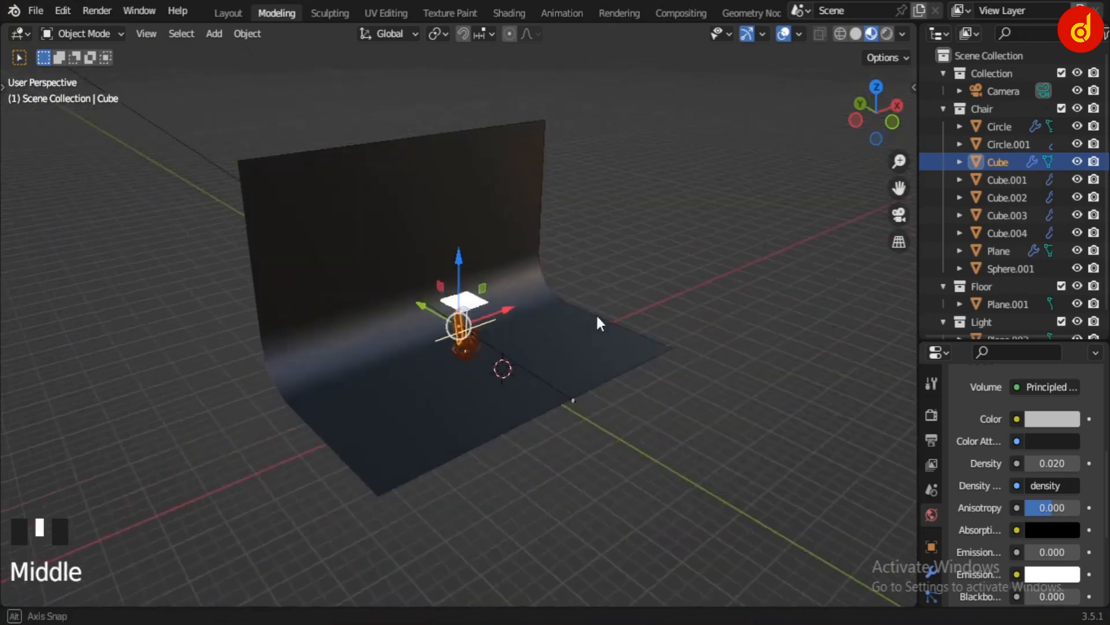
Select the backdrop plane and collapse the Chair collection to give the properties editor more height.
{"action": "scroll", "coordinate": [597, 318], "scroll_direction": "up", "scroll_amount": 3}
{"action": "scroll", "coordinate": [596, 319], "scroll_direction": "down", "scroll_amount": 2}
{"action": "left_click", "coordinate": [603, 325]}
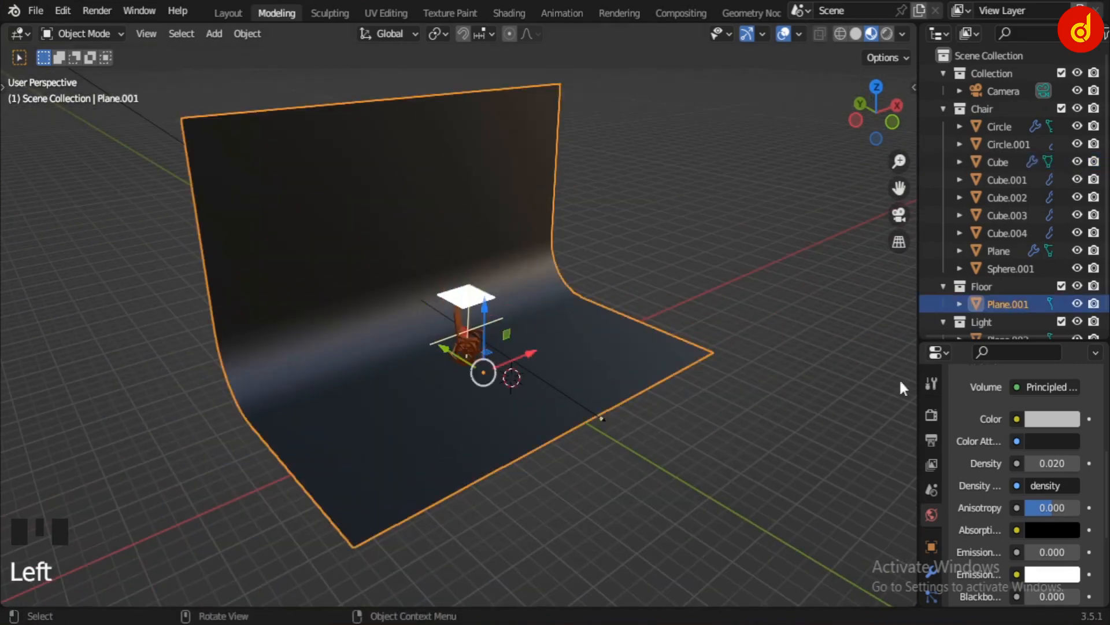
{"action": "left_click", "coordinate": [943, 108]}
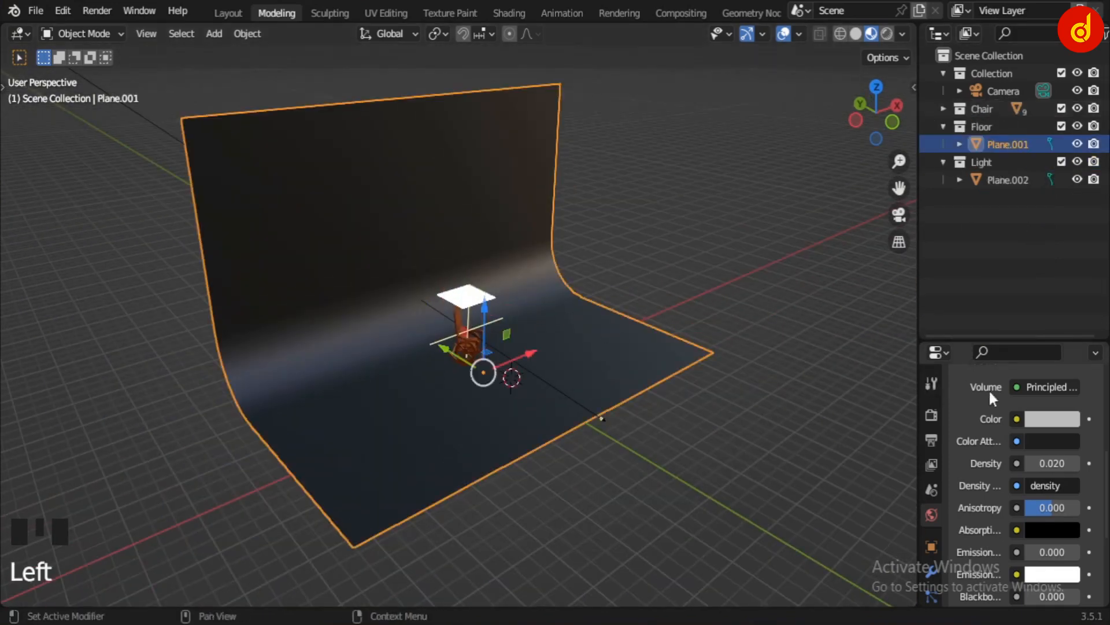
{"action": "left_click_drag", "start_coordinate": [961, 342], "coordinate": [961, 214]}
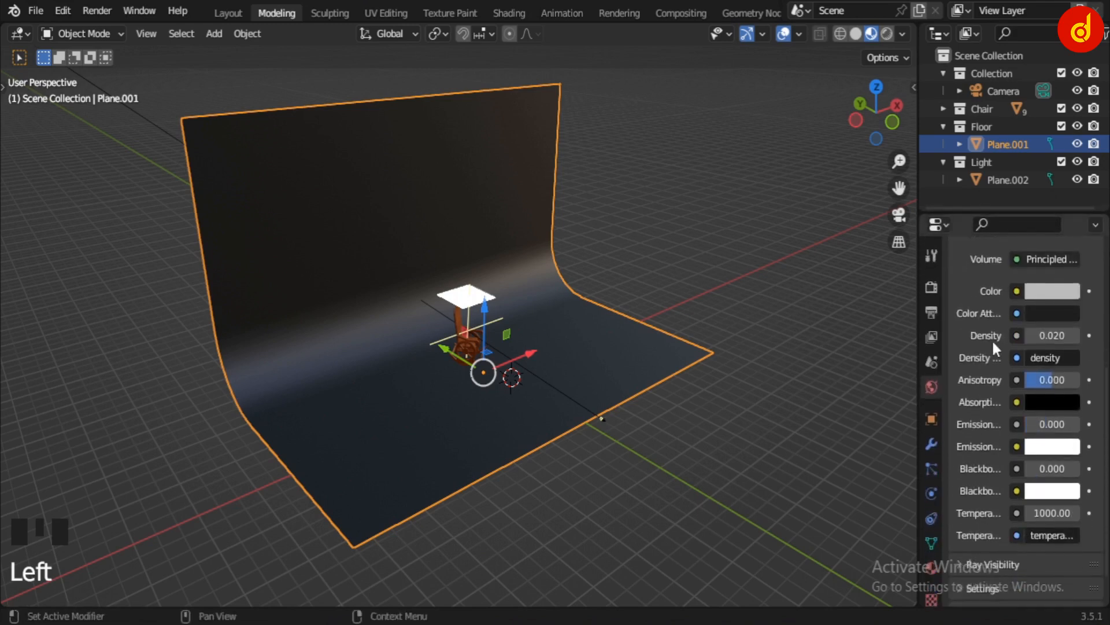
Examine the world's Background surface and Principled Volume settings, including the volume density.
{"action": "scroll", "coordinate": [990, 339], "scroll_direction": "up", "scroll_amount": 6}
{"action": "scroll", "coordinate": [703, 415], "scroll_direction": "up", "scroll_amount": 8}
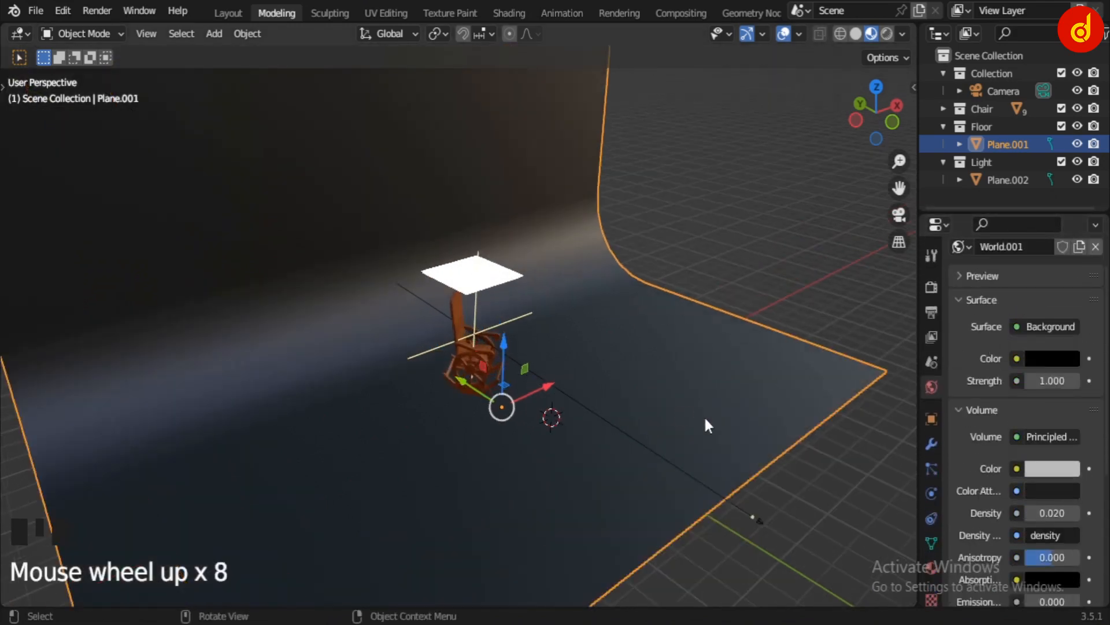
{"action": "scroll", "coordinate": [699, 417], "scroll_direction": "down", "scroll_amount": 4}
{"action": "middle_click_drag", "start_coordinate": [702, 421], "coordinate": [599, 421]}
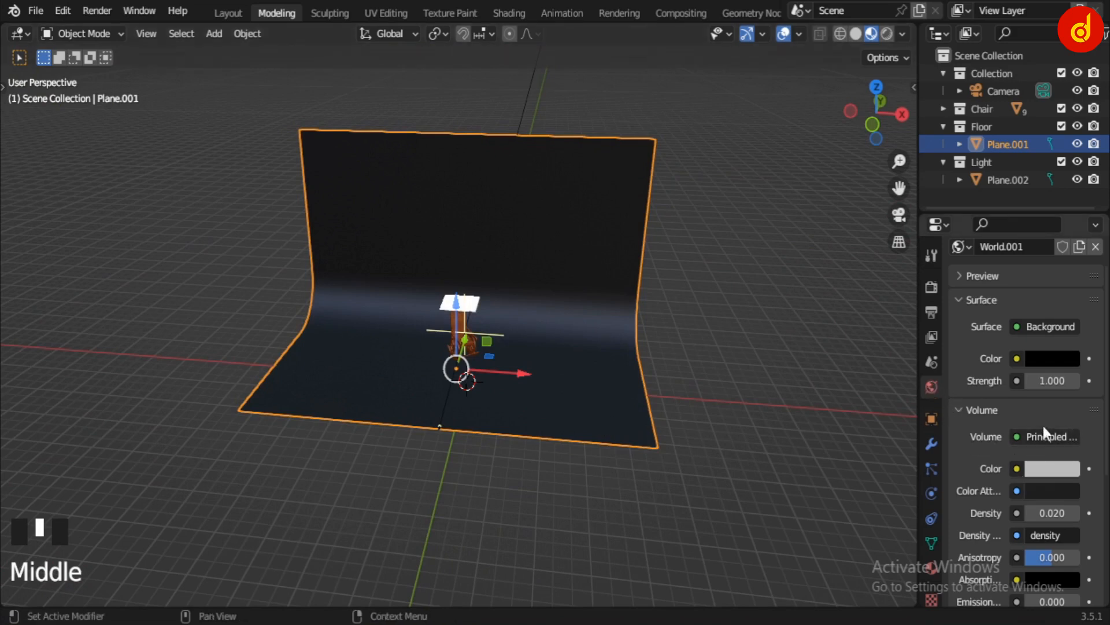
{"action": "scroll", "coordinate": [1042, 431], "scroll_direction": "down", "scroll_amount": 5}
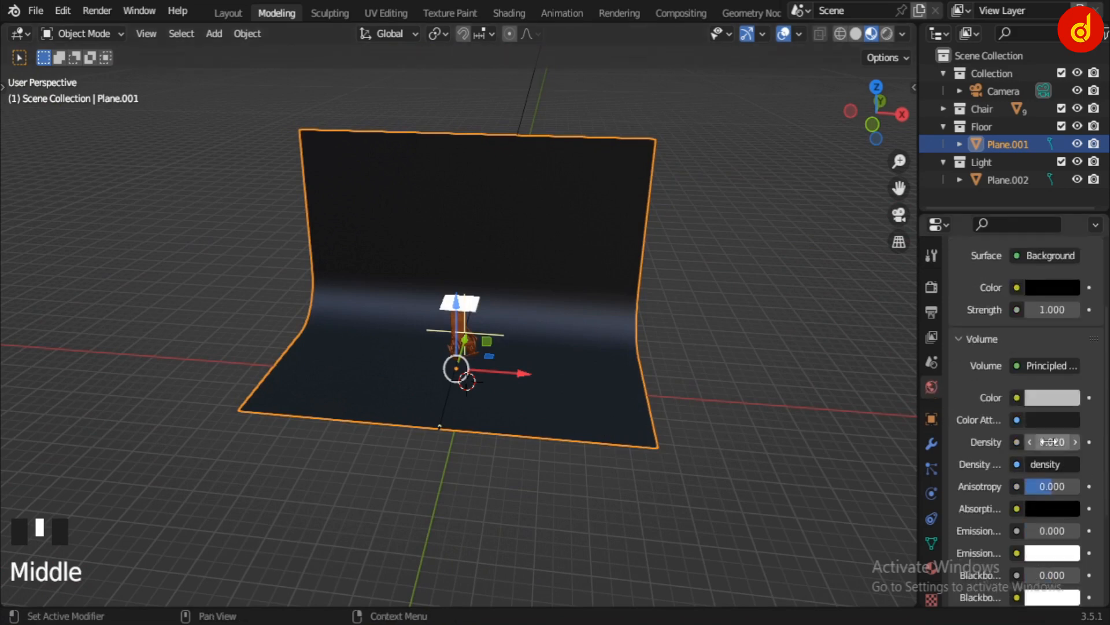
Show the scene through the camera in Rendered shading, with the viewport overlays and gizmos hidden.
{"action": "left_click", "coordinate": [886, 33]}
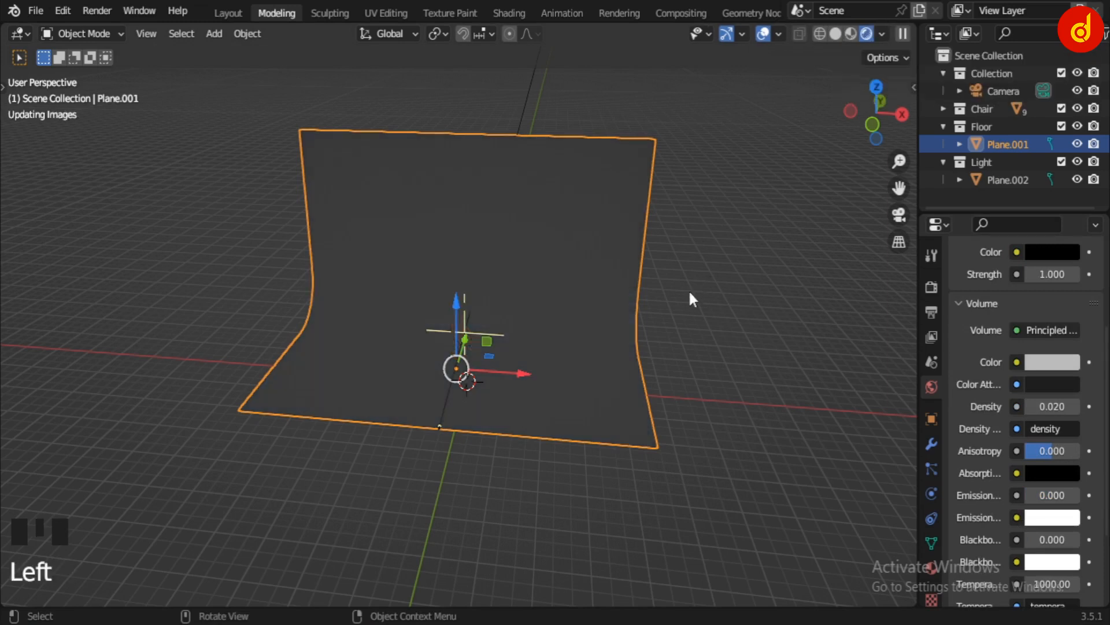
{"action": "key", "text": "KP_0"}
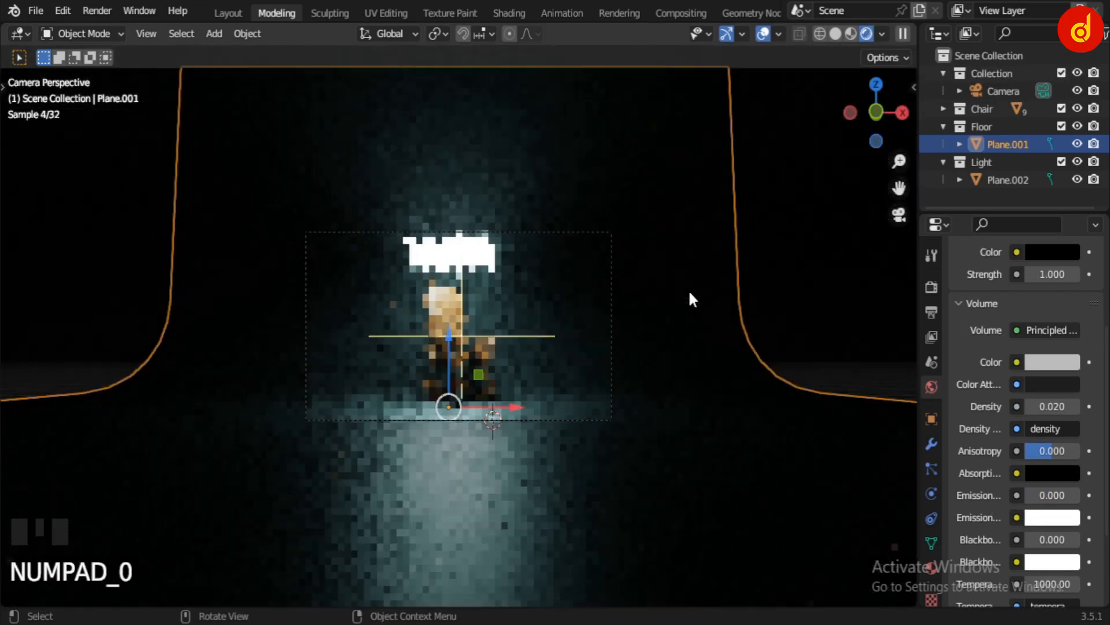
{"action": "scroll", "coordinate": [690, 293], "scroll_direction": "up", "scroll_amount": 4}
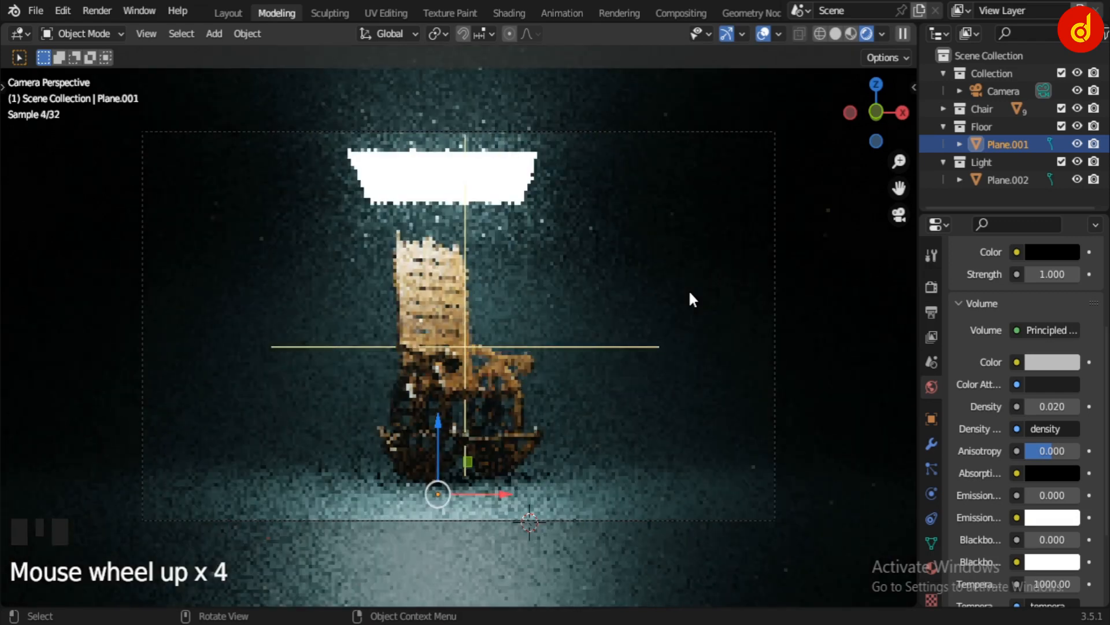
{"action": "scroll", "coordinate": [689, 293], "scroll_direction": "up", "scroll_amount": 1}
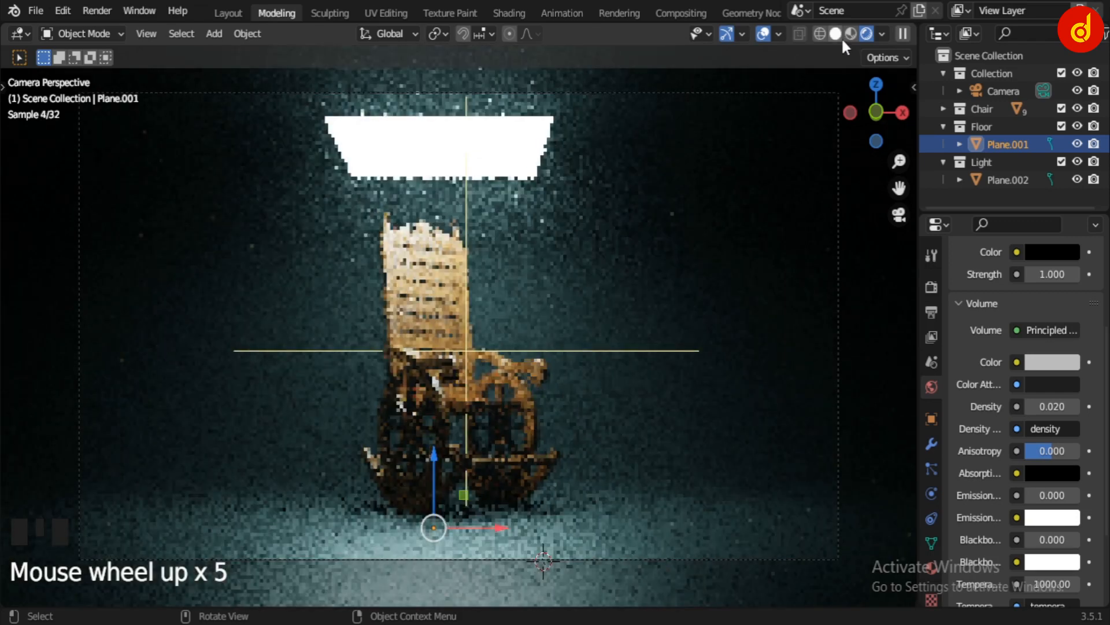
{"action": "left_click", "coordinate": [765, 34]}
{"action": "left_click", "coordinate": [726, 34]}
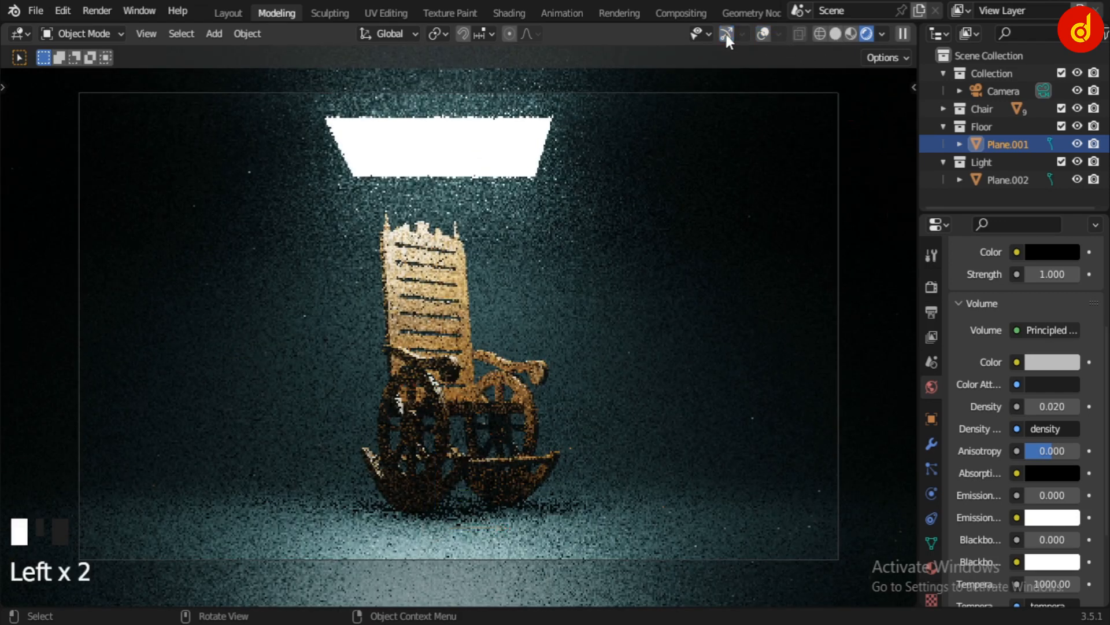
Remove the shader from the world's volume and assign Principled Volume to it again.
{"action": "left_click", "coordinate": [1053, 331]}
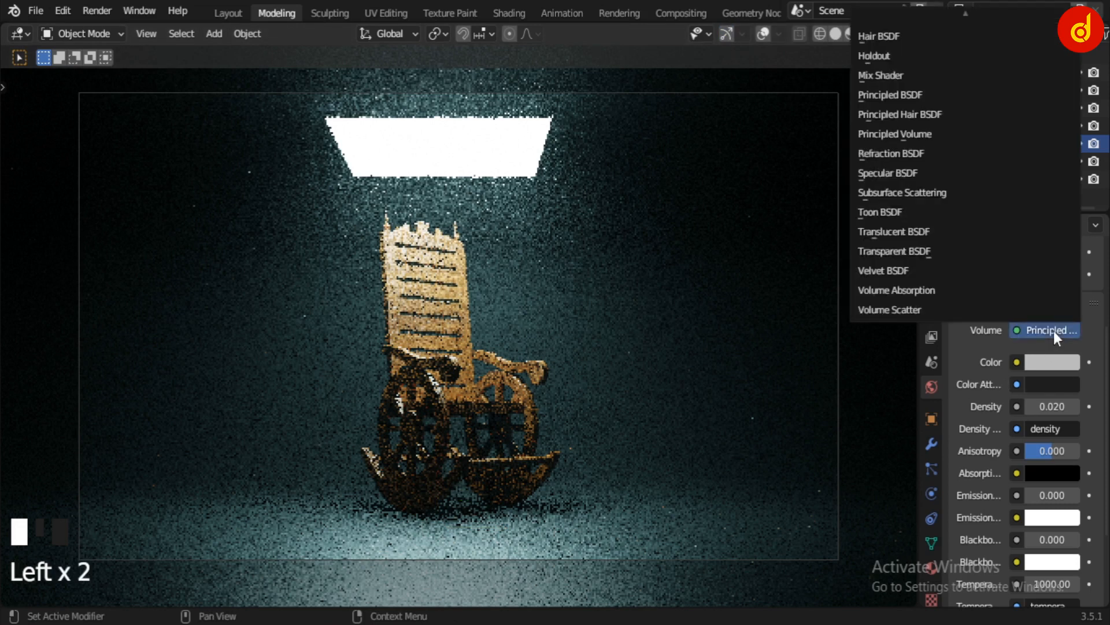
{"action": "scroll", "coordinate": [926, 67], "scroll_direction": "up", "scroll_amount": 6}
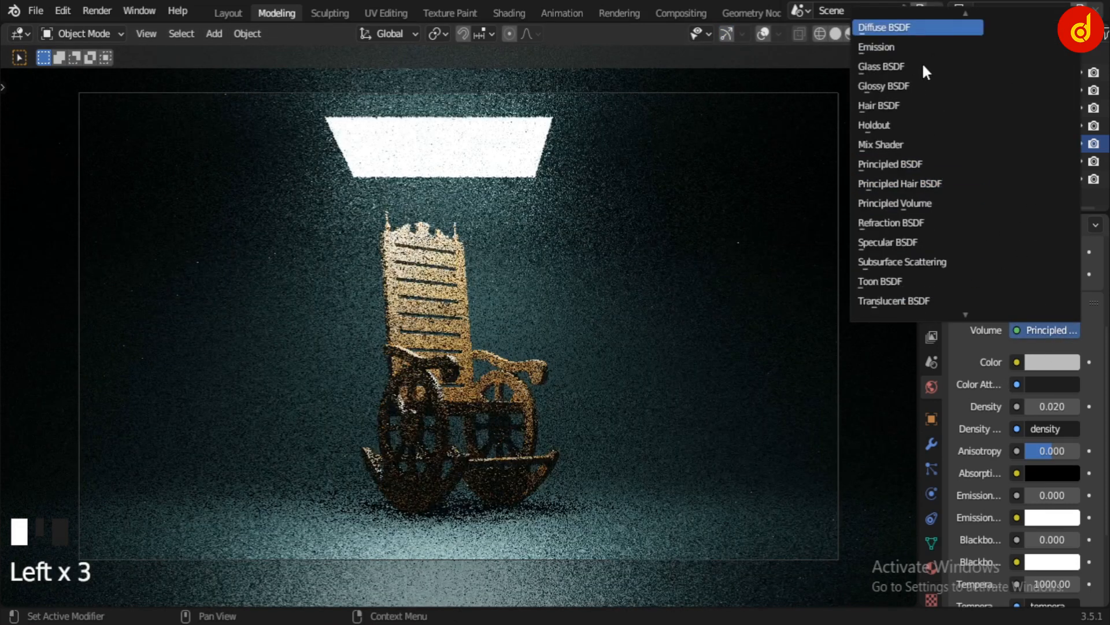
{"action": "left_click", "coordinate": [1010, 28]}
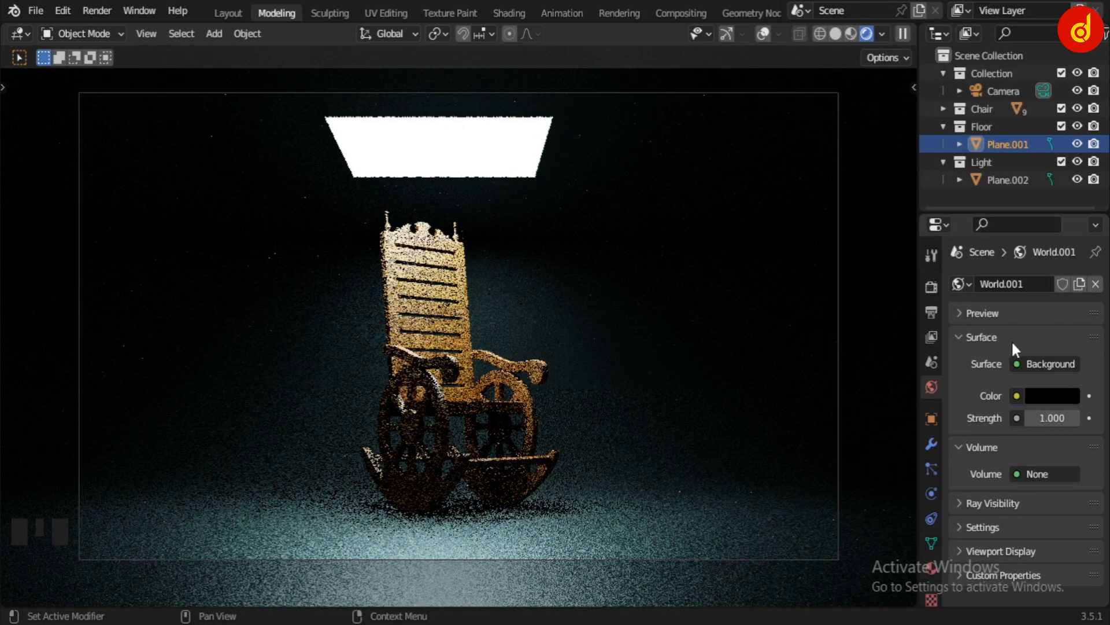
{"action": "left_click", "coordinate": [1048, 472]}
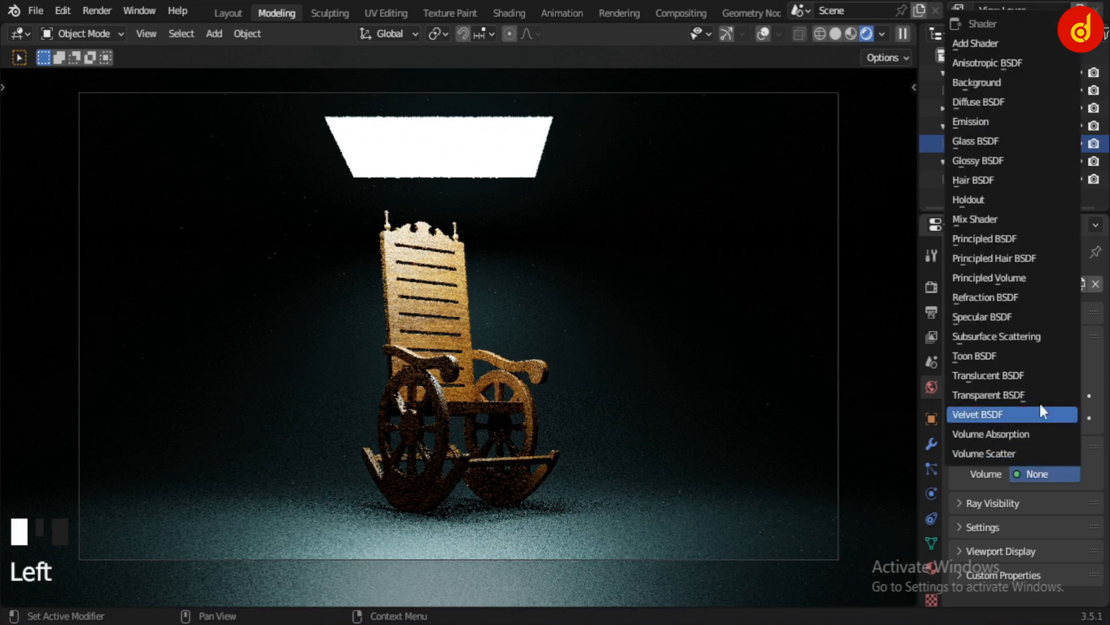
{"action": "left_click", "coordinate": [1021, 280]}
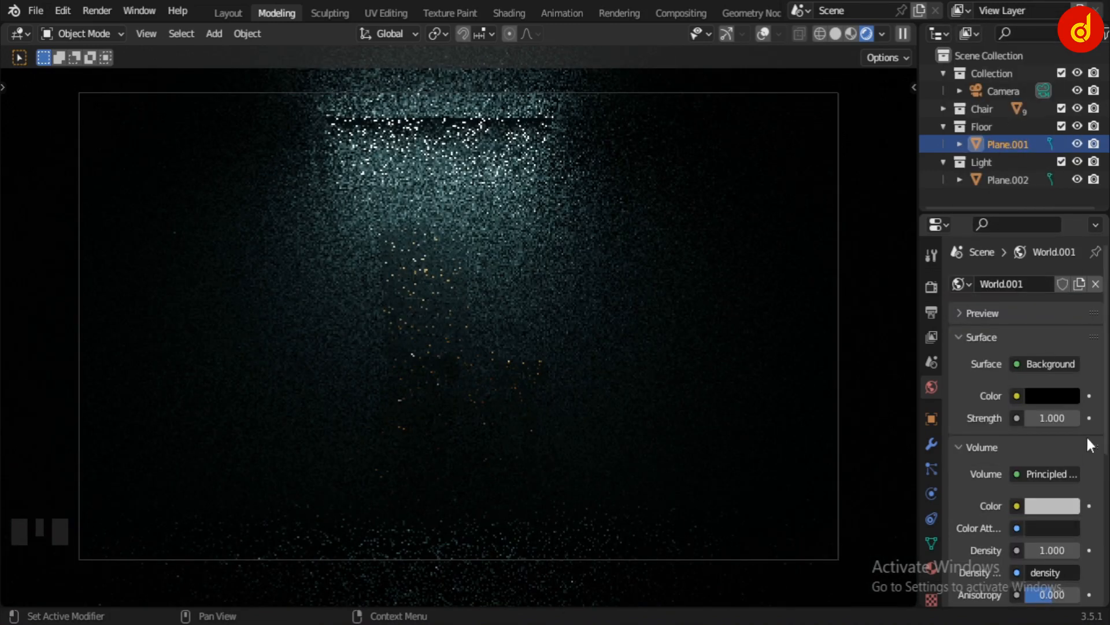
Try the world volume's density at 0.5 and at 0.1 in the rendered preview.
{"action": "scroll", "coordinate": [1087, 437], "scroll_direction": "down", "scroll_amount": 4}
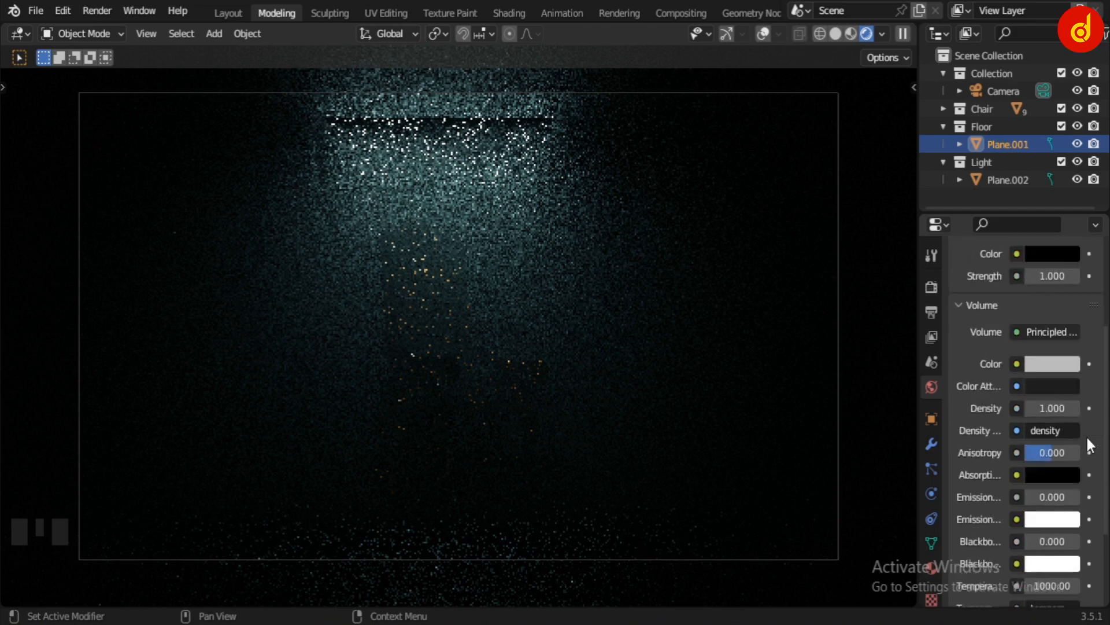
{"action": "left_click", "coordinate": [1058, 408]}
{"action": "type", "text": ".3"}
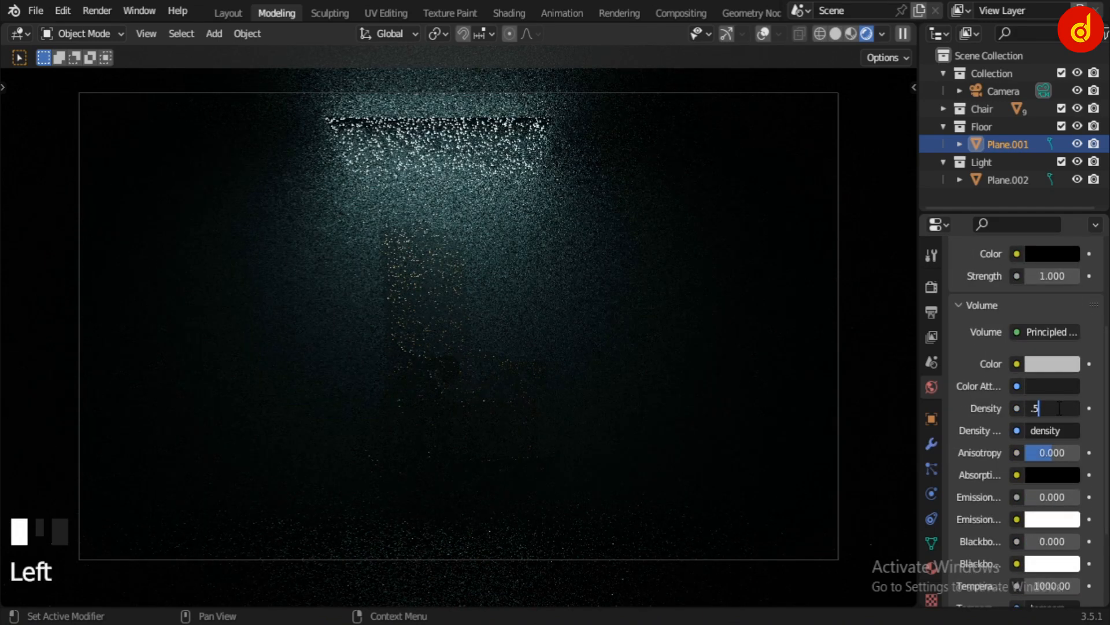
{"action": "key", "text": "Return"}
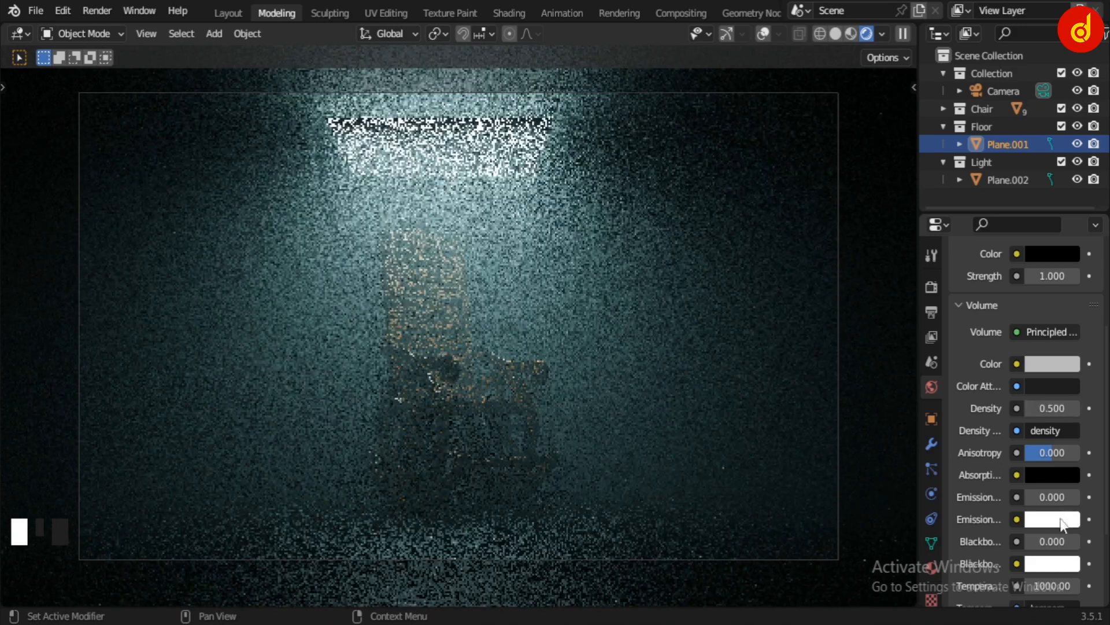
{"action": "left_click", "coordinate": [1053, 409]}
{"action": "type", "text": ".1"}
{"action": "key", "text": "Return"}
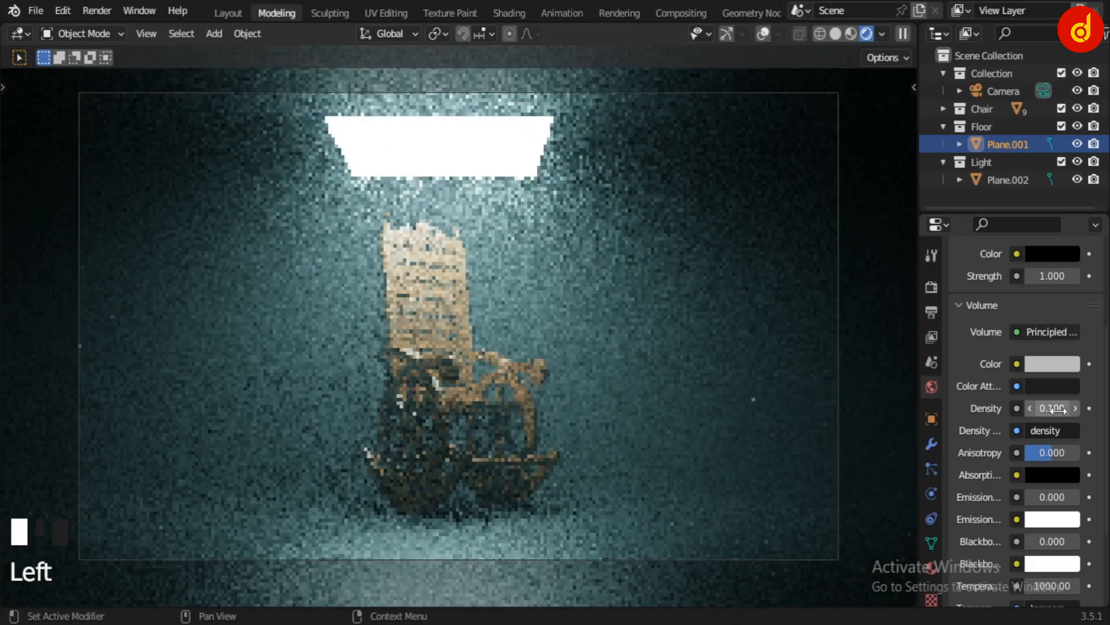
Set the density of the world's Principled Volume to 0.01.
{"action": "left_click", "coordinate": [1058, 409]}
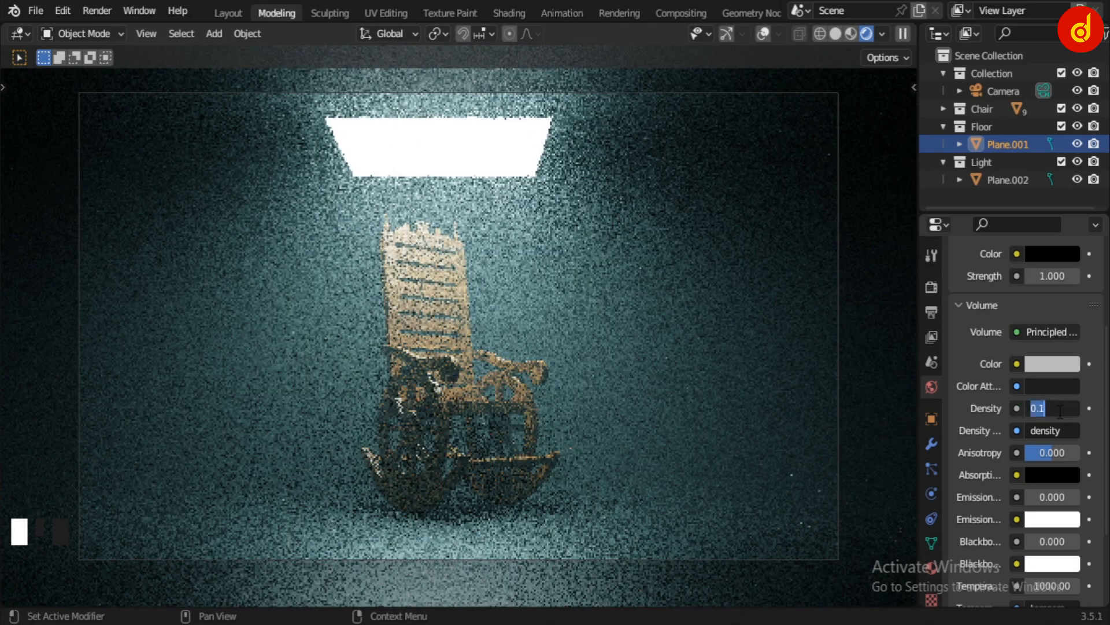
{"action": "type", "text": "0.01"}
{"action": "key", "text": "Return"}
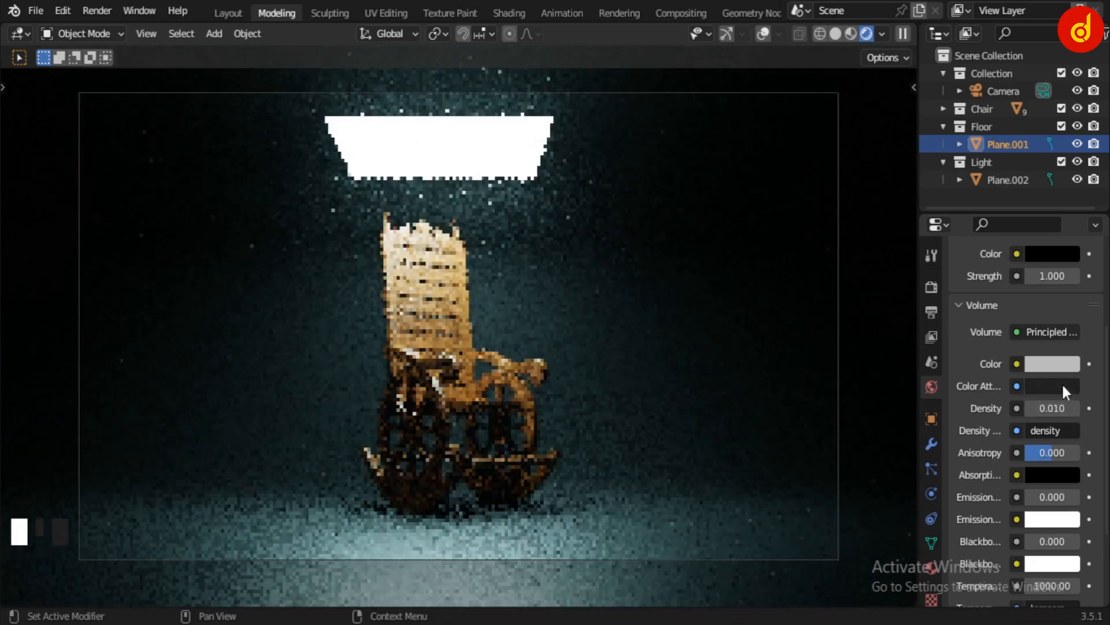
Give the properties editor slightly more height and review the world's background color and Principled Volume settings.
{"action": "scroll", "coordinate": [936, 482], "scroll_direction": "down", "scroll_amount": 1}
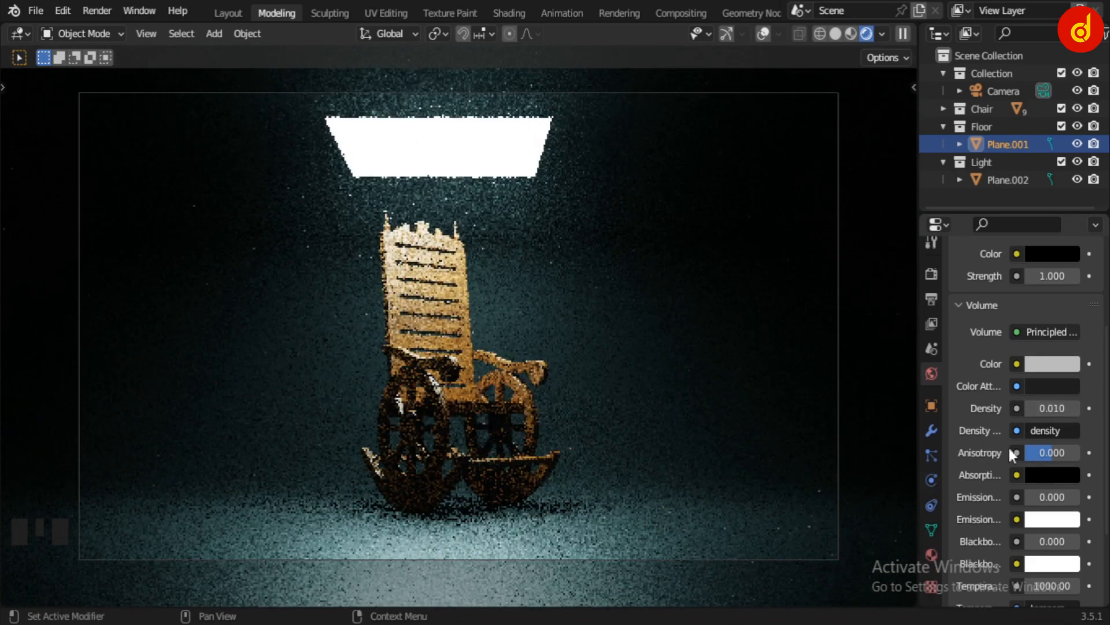
{"action": "scroll", "coordinate": [1012, 416], "scroll_direction": "up", "scroll_amount": 6}
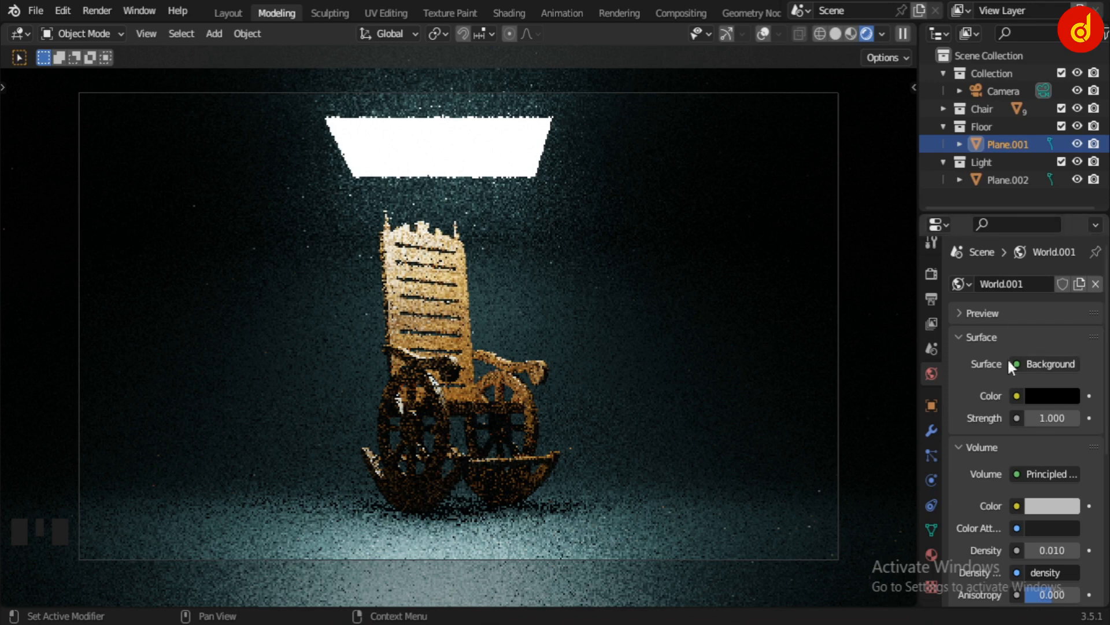
{"action": "left_click", "coordinate": [1052, 397]}
{"action": "left_click_drag", "start_coordinate": [966, 210], "coordinate": [965, 195]}
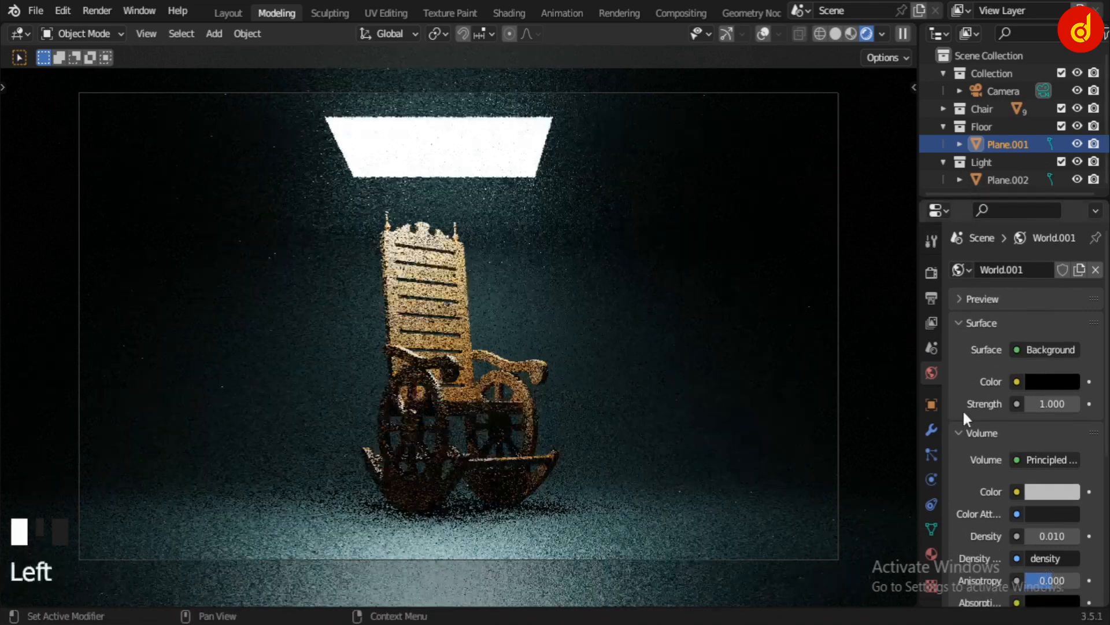
{"action": "scroll", "coordinate": [963, 413], "scroll_direction": "down", "scroll_amount": 8}
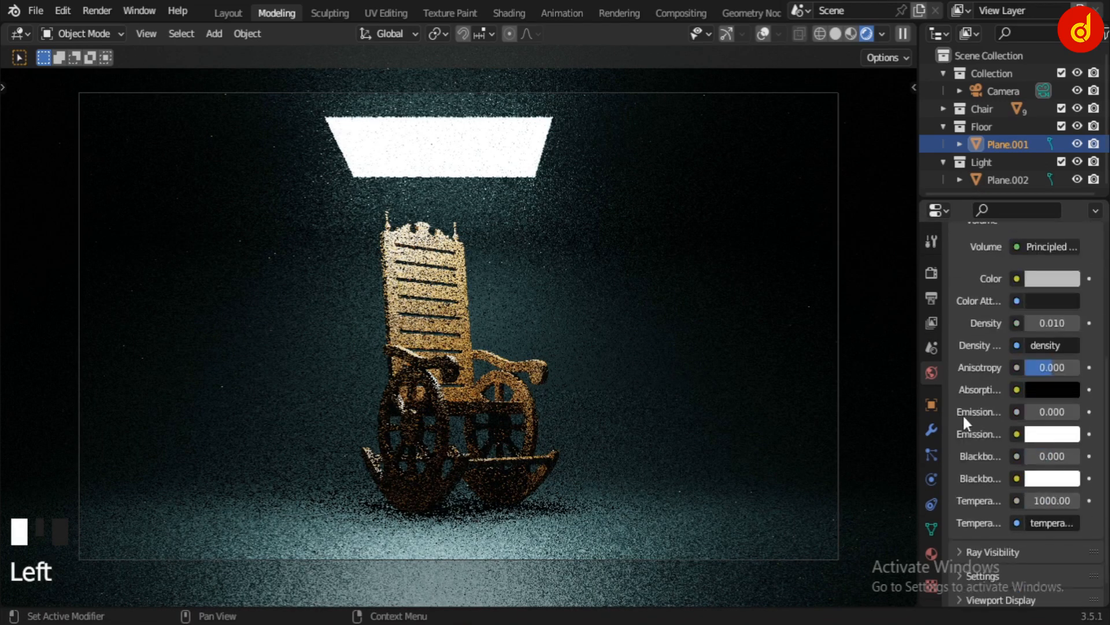
{"action": "scroll", "coordinate": [964, 416], "scroll_direction": "up", "scroll_amount": 3}
{"action": "scroll", "coordinate": [963, 414], "scroll_direction": "up", "scroll_amount": 5}
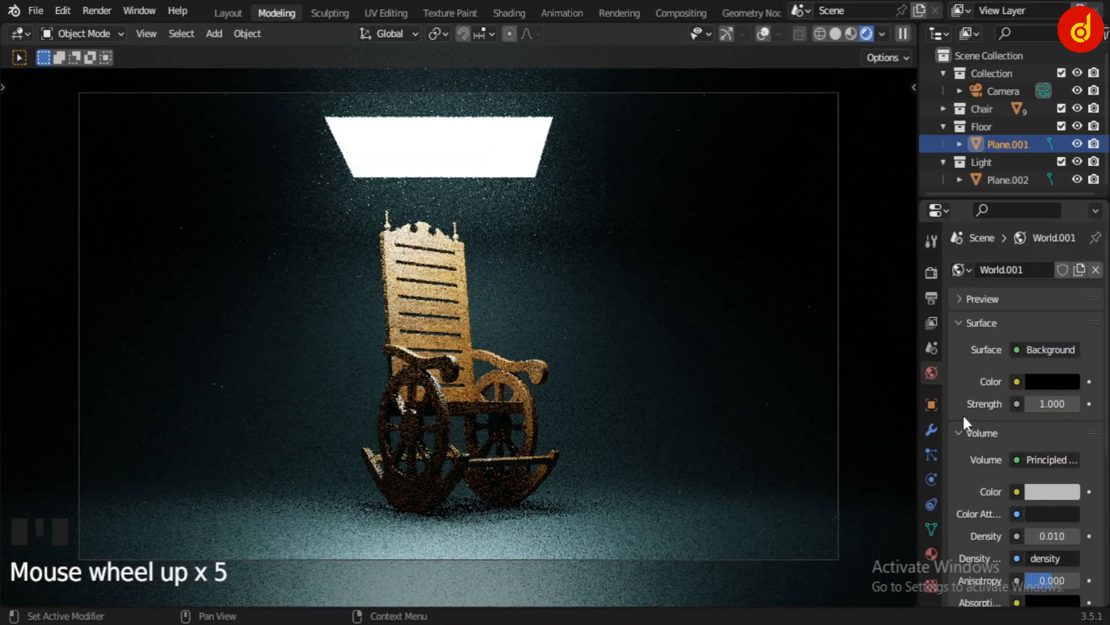